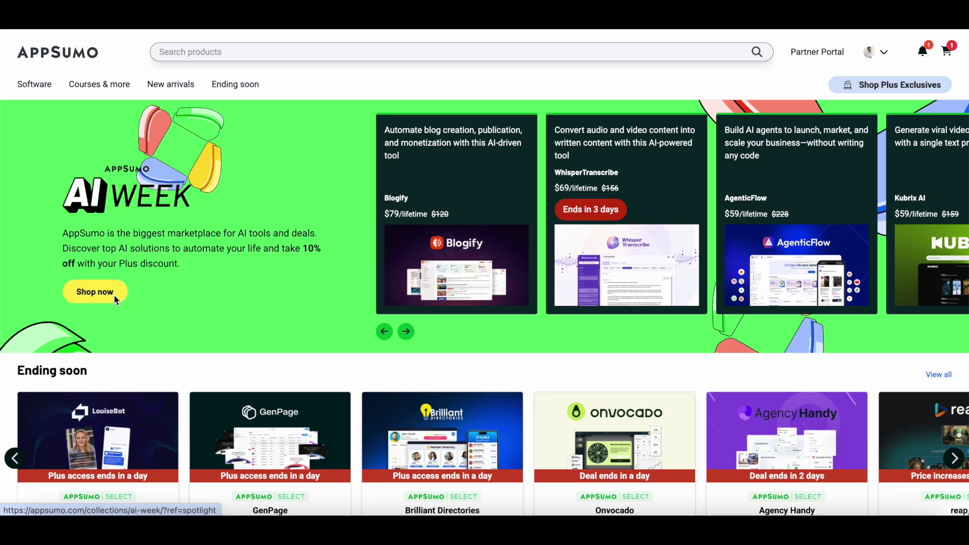
# Open AppSumo's AI Week collection and look through the listed AI tool deals.
pyautogui.click(114, 298)
pyautogui.scroll(-3, 352, 281)
pyautogui.scroll(-5, 353, 282)
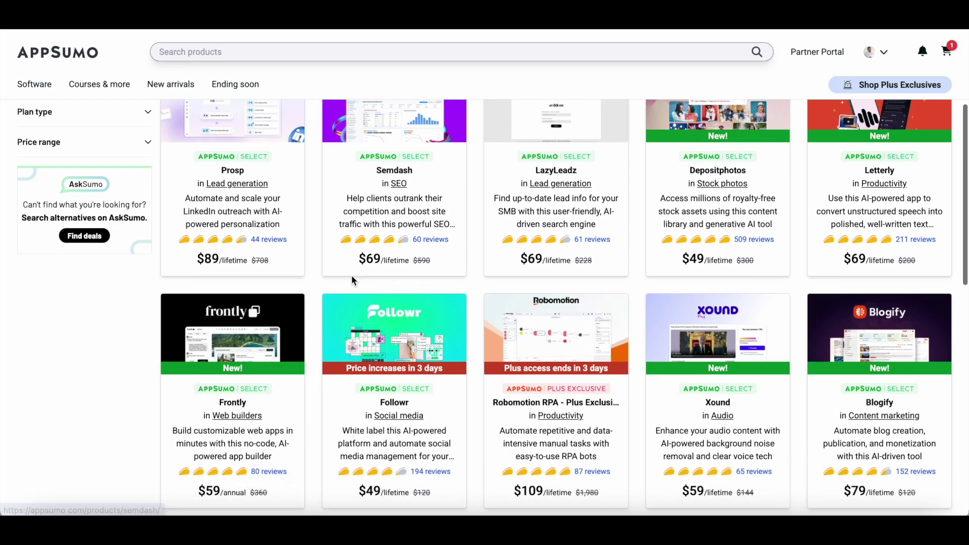
pyautogui.scroll(-3, 352, 279)
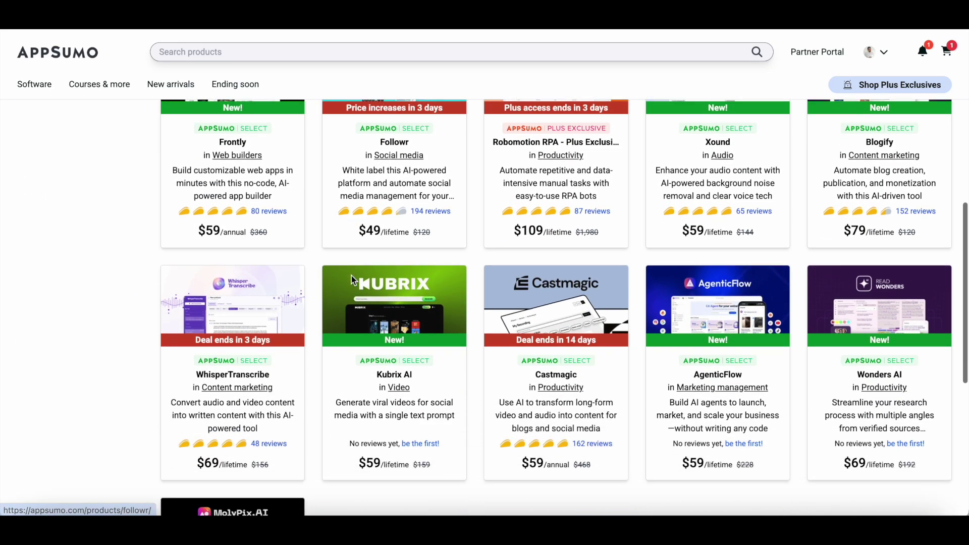
pyautogui.scroll(10, 353, 276)
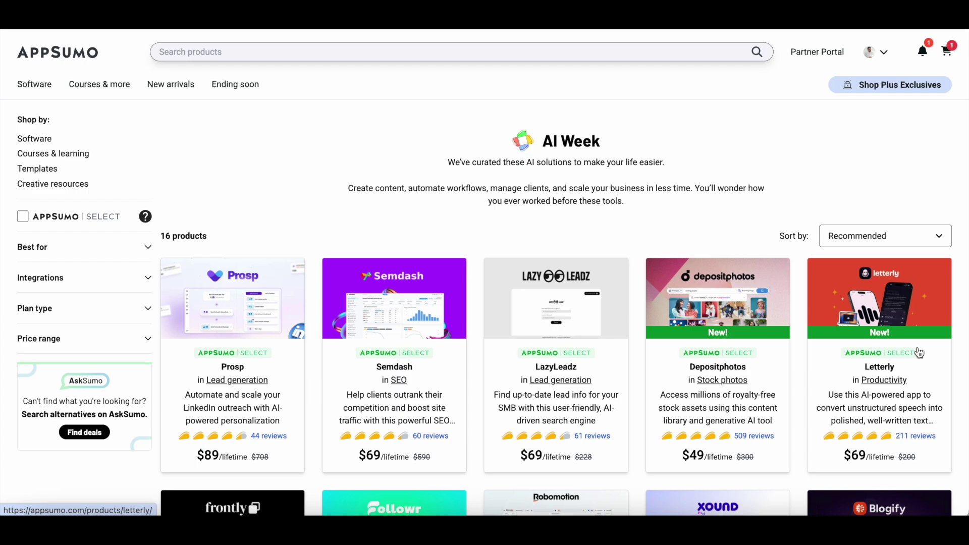
pyautogui.scroll(-15, 919, 353)
pyautogui.click(271, 201)
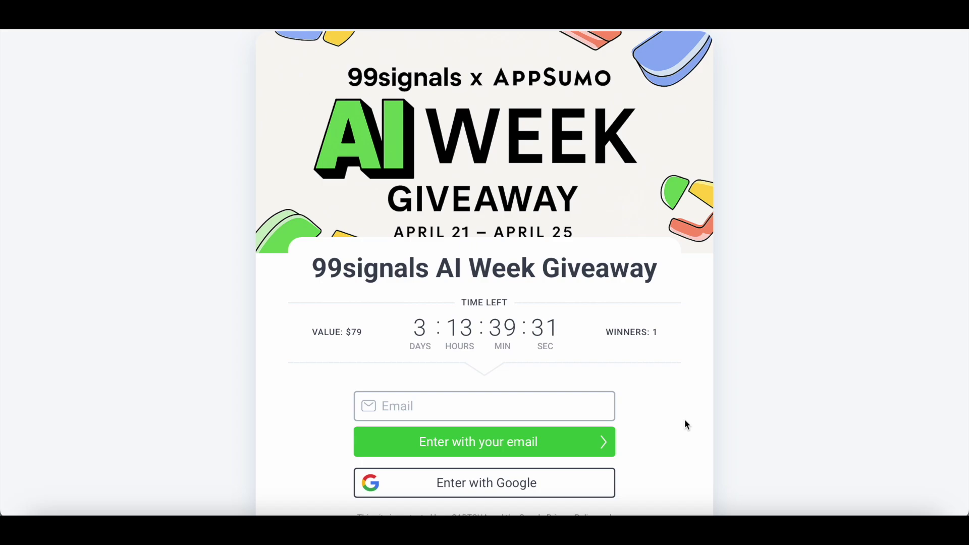
# Read the 99signals AI Week Giveaway page, including the Depositphotos prize description and the entry instructions.
pyautogui.scroll(-7, 685, 424)
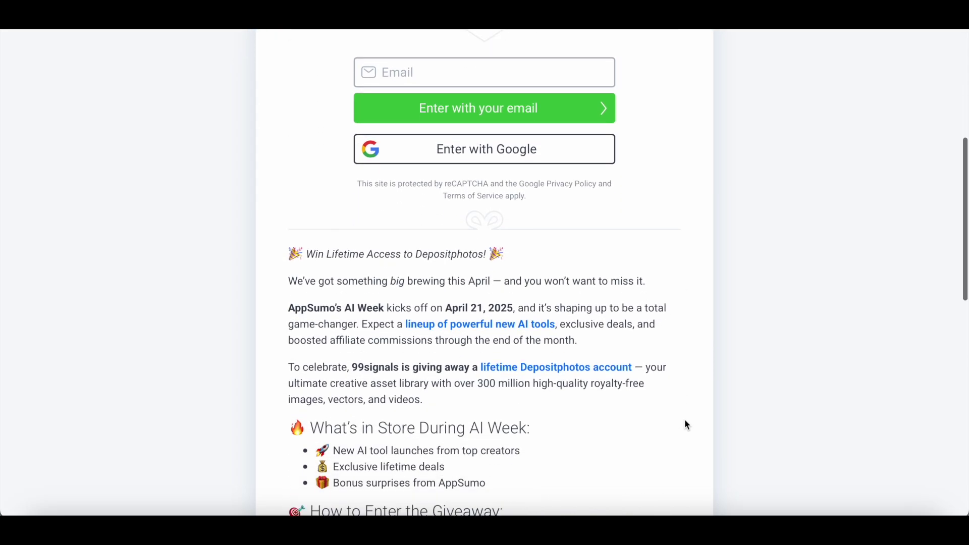
pyautogui.scroll(-2, 687, 424)
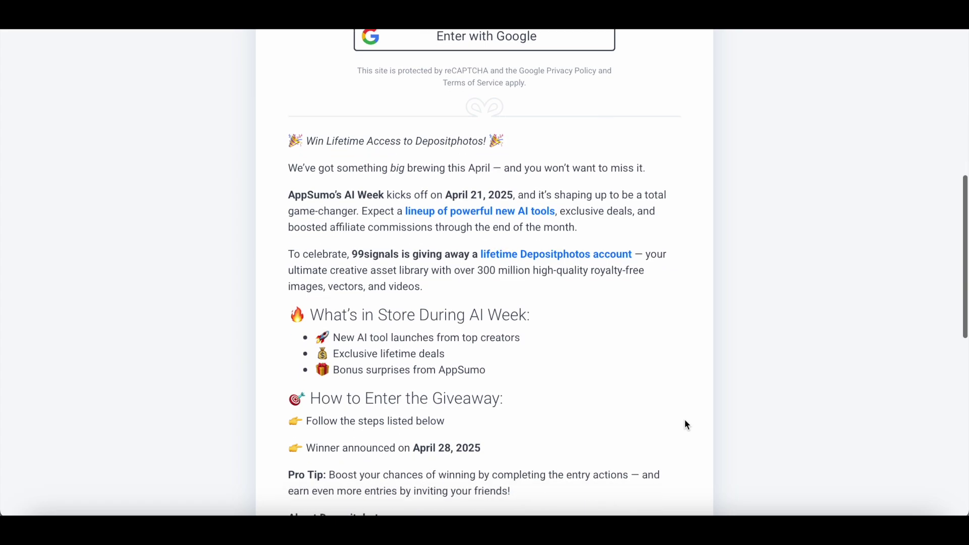
pyautogui.scroll(-3, 686, 425)
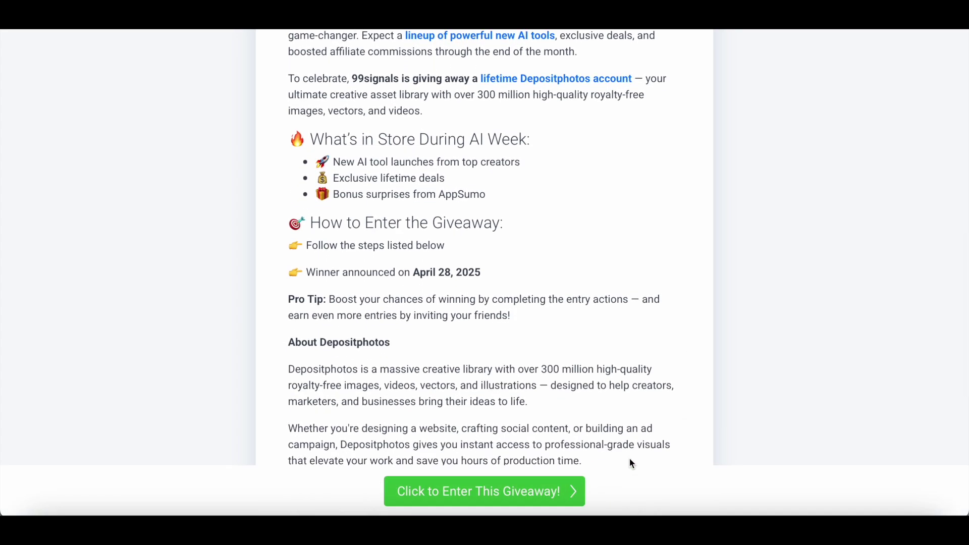
pyautogui.scroll(6, 630, 463)
pyautogui.scroll(6, 631, 463)
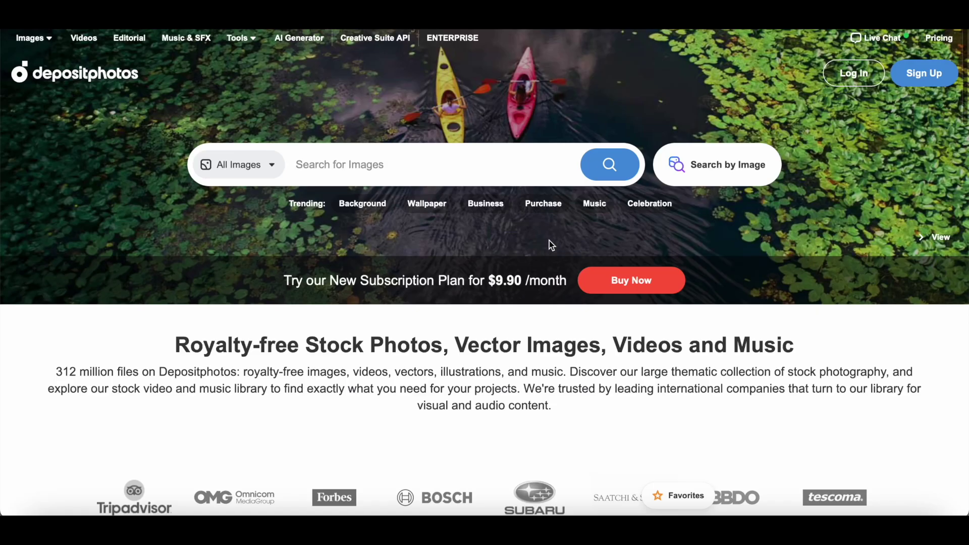
# On the Depositphotos site, open the Professional Stock Photos & Pictures category and browse its images.
pyautogui.scroll(-8, 550, 245)
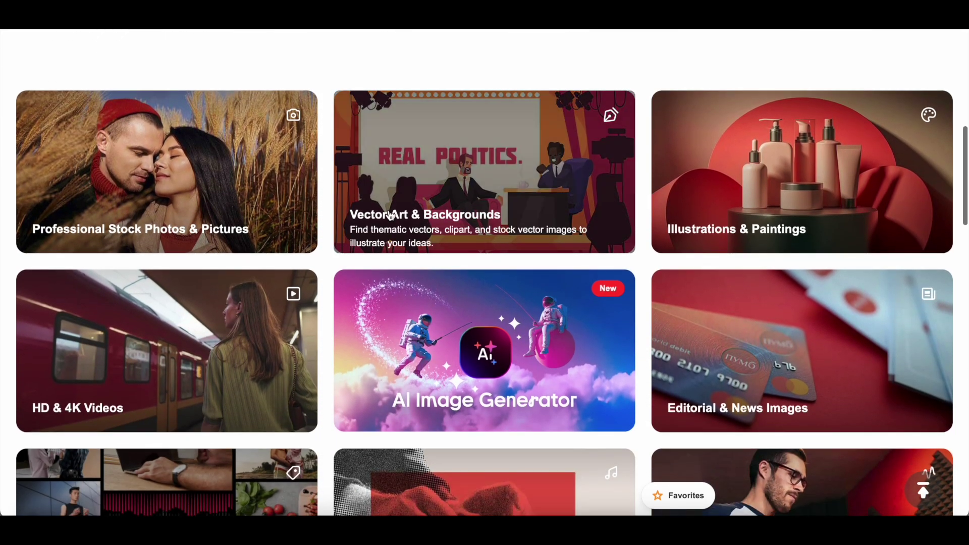
pyautogui.click(232, 201)
pyautogui.scroll(-6, 340, 282)
pyautogui.scroll(-15, 341, 283)
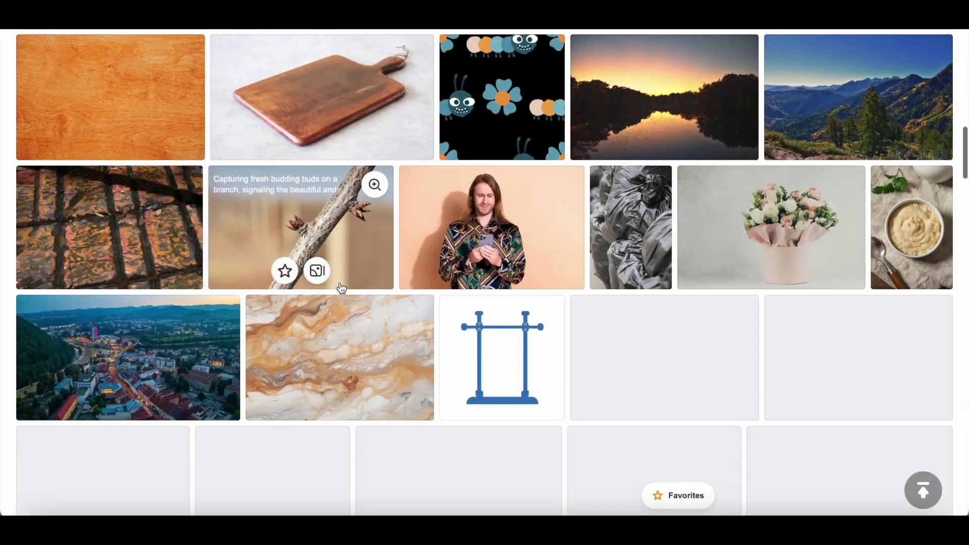
pyautogui.scroll(-20, 341, 288)
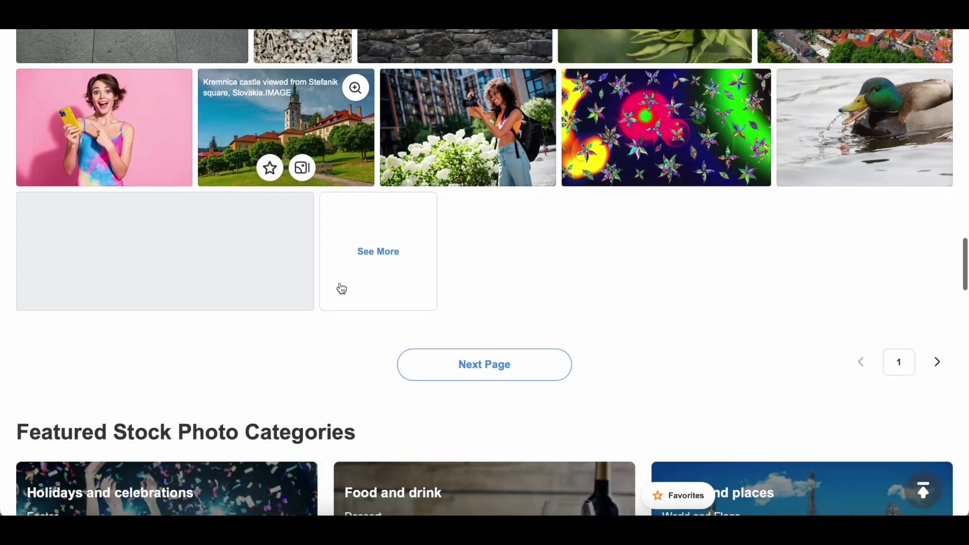
pyautogui.scroll(-18, 341, 288)
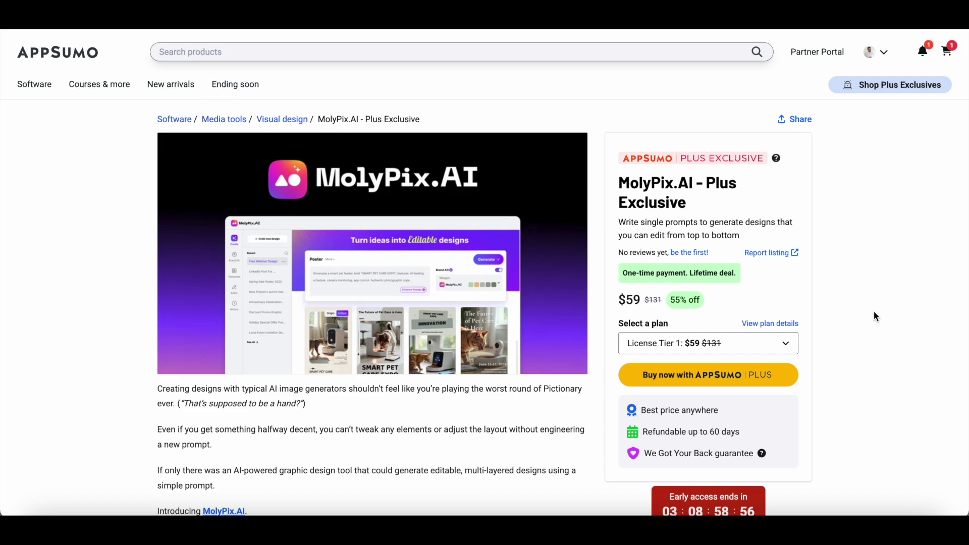
# On the AppSumo page for MolyPix.AI, compare the credits and features of the three license tiers.
pyautogui.scroll(-7, 874, 312)
pyautogui.scroll(-20, 874, 312)
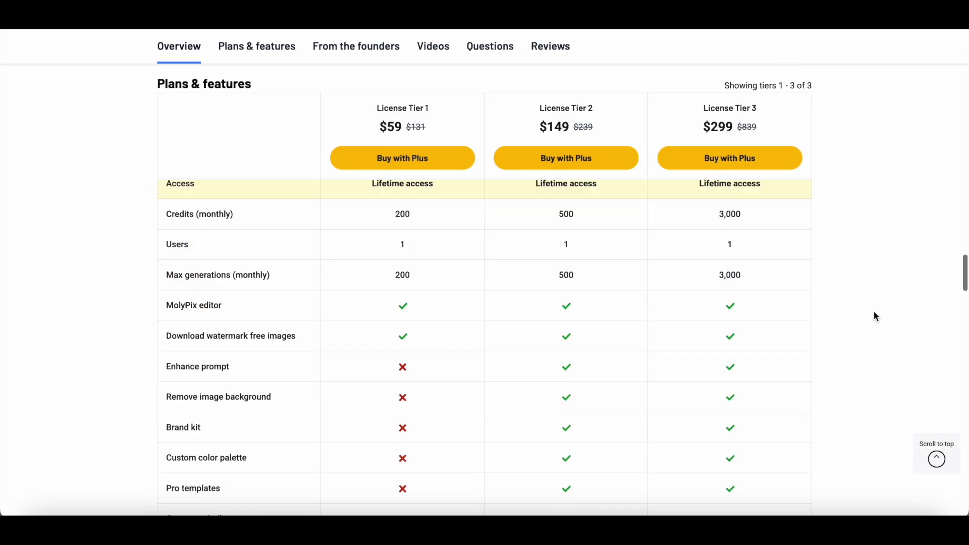
pyautogui.scroll(5, 874, 311)
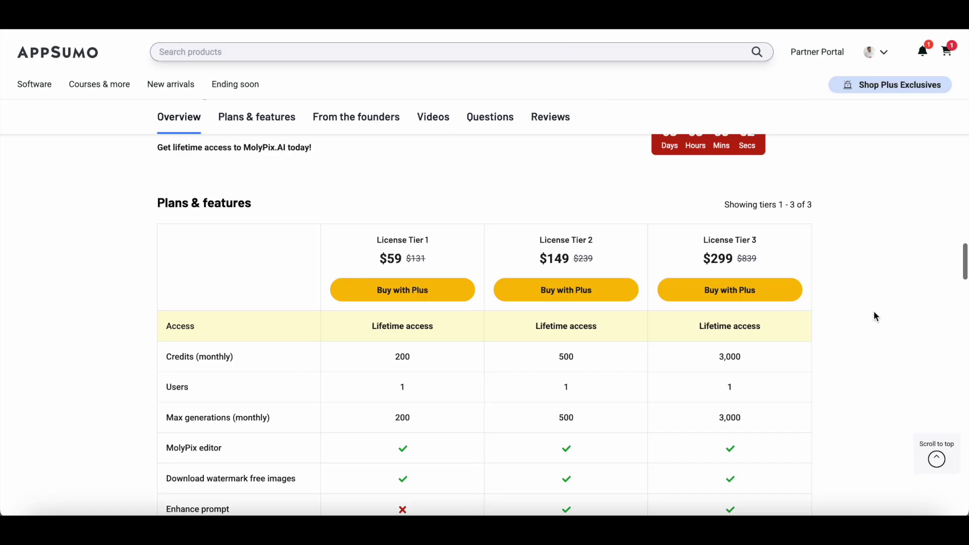
pyautogui.scroll(-1, 874, 316)
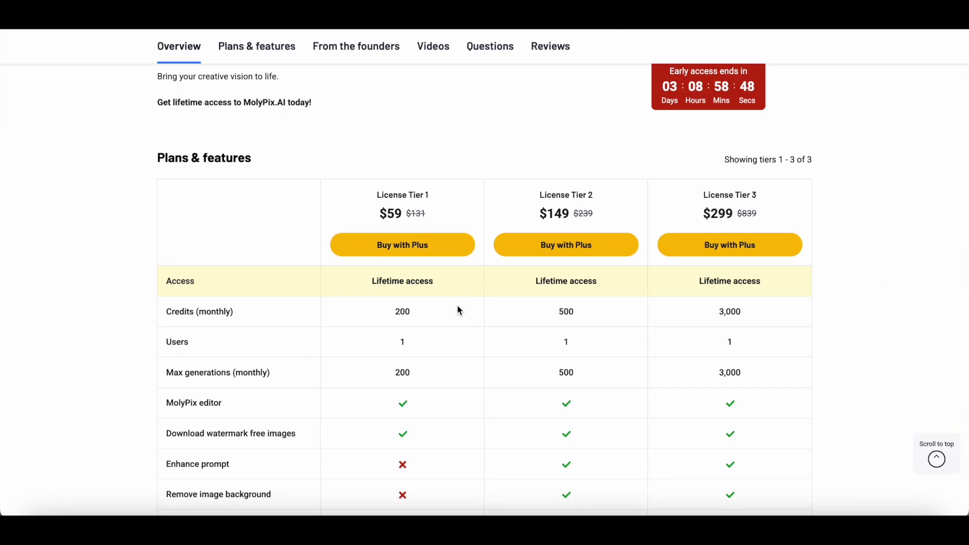
pyautogui.scroll(1, 457, 309)
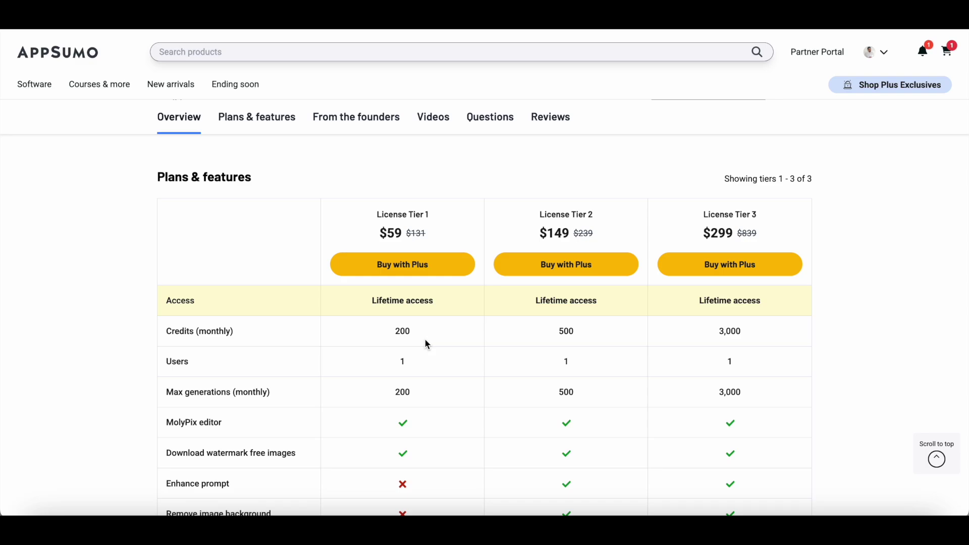
pyautogui.scroll(-1, 330, 407)
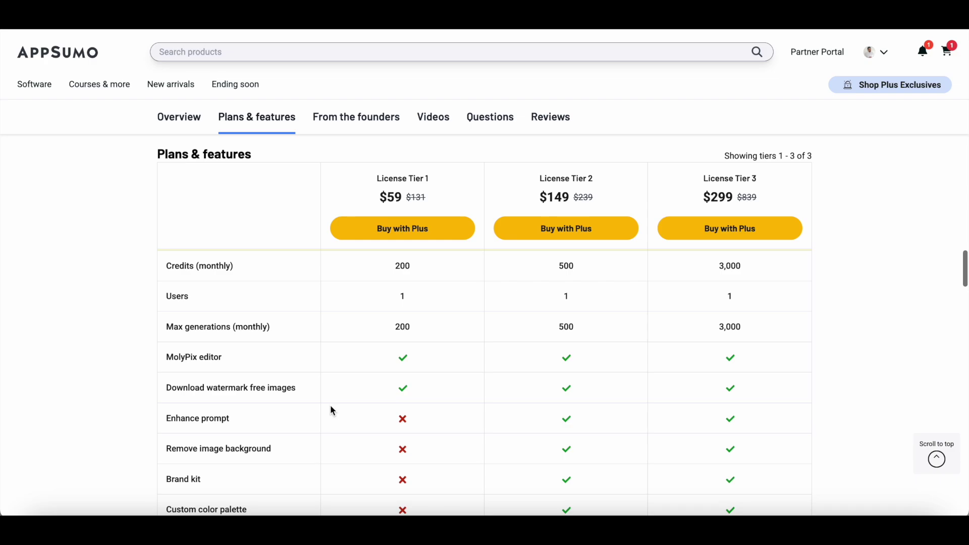
pyautogui.scroll(-2, 331, 410)
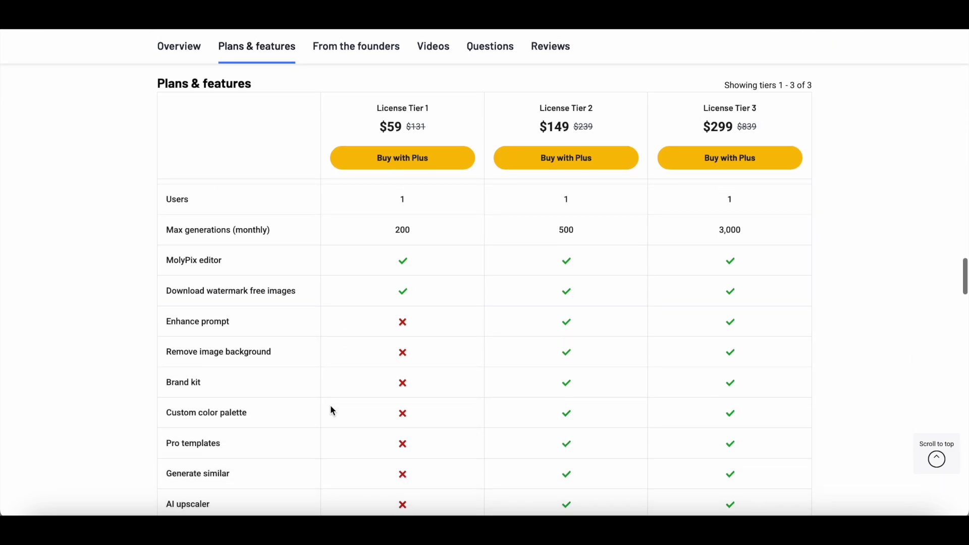
pyautogui.scroll(-1, 328, 402)
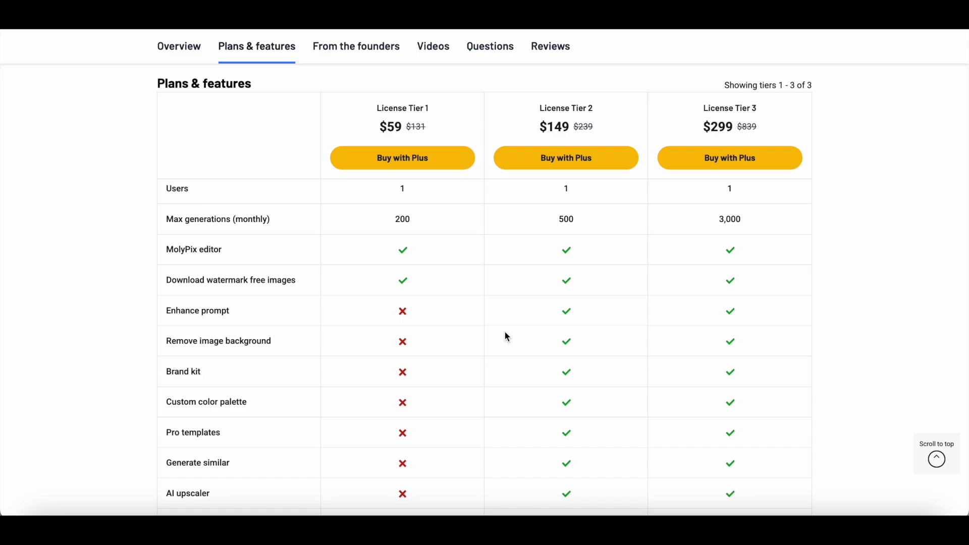
pyautogui.scroll(3, 507, 336)
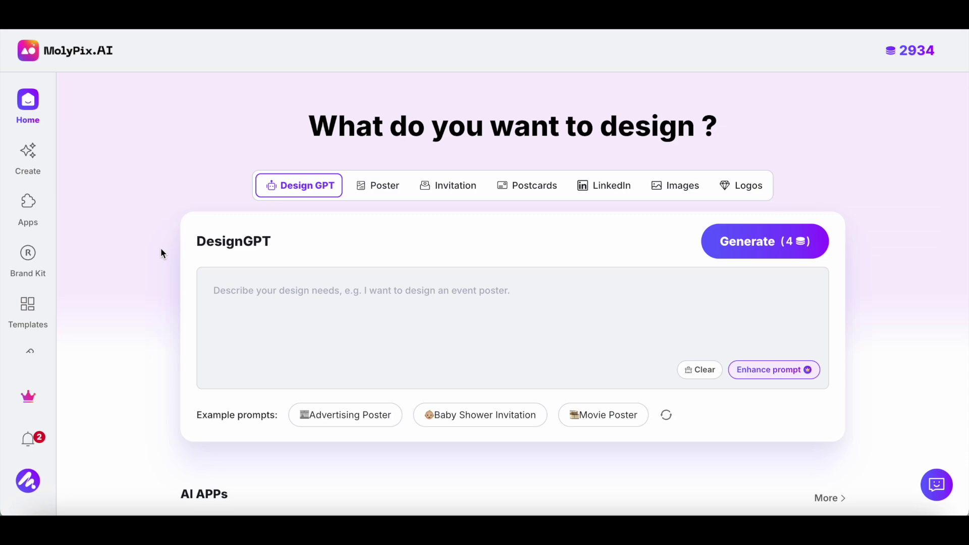
# In MolyPix.AI, preview the Poster, Invitation, Postcards, LinkedIn, Images and Logos generators, and return to Design GPT.
pyautogui.click(389, 351)
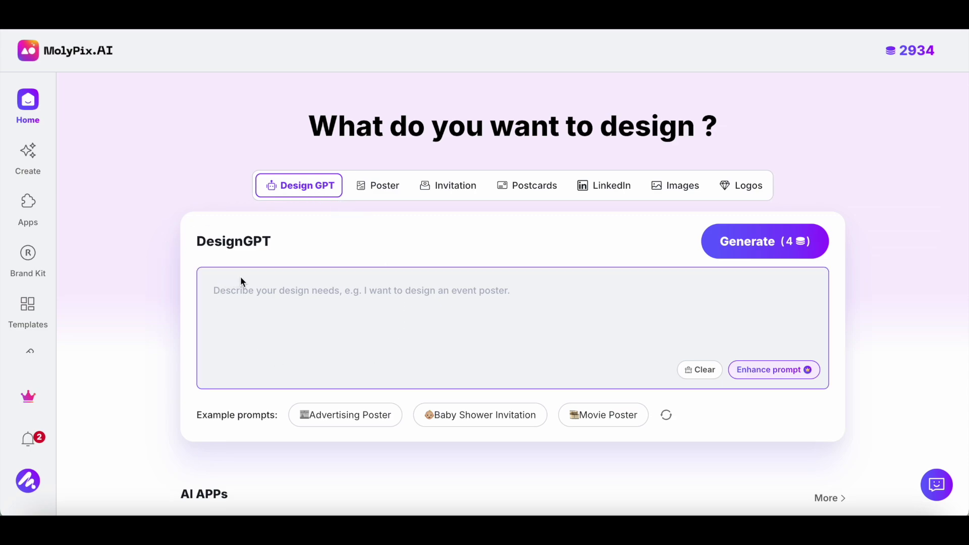
pyautogui.click(383, 193)
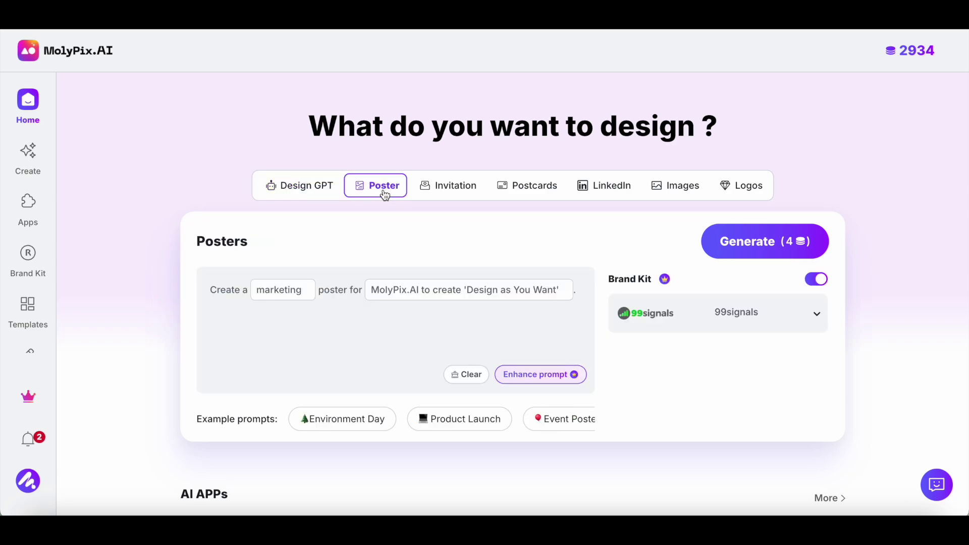
pyautogui.click(437, 192)
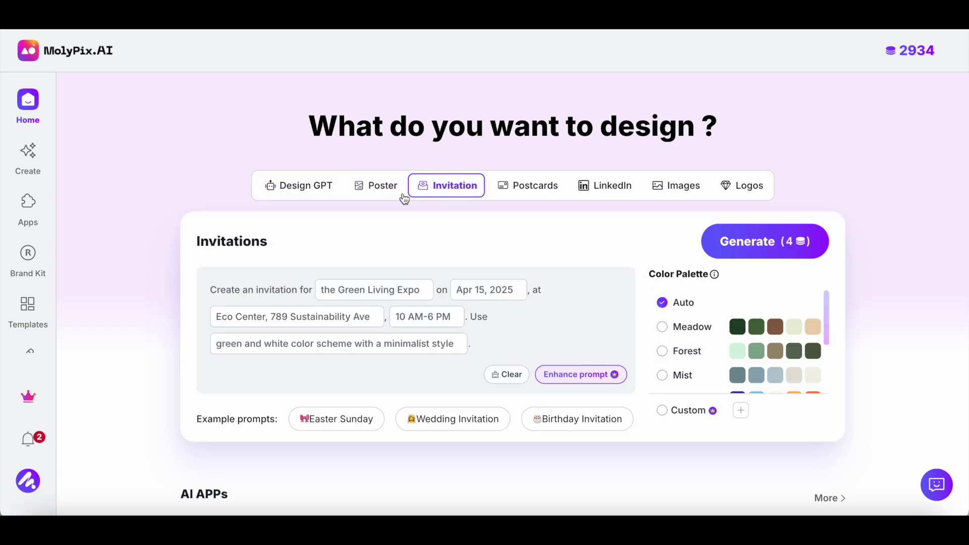
pyautogui.click(402, 197)
pyautogui.click(443, 195)
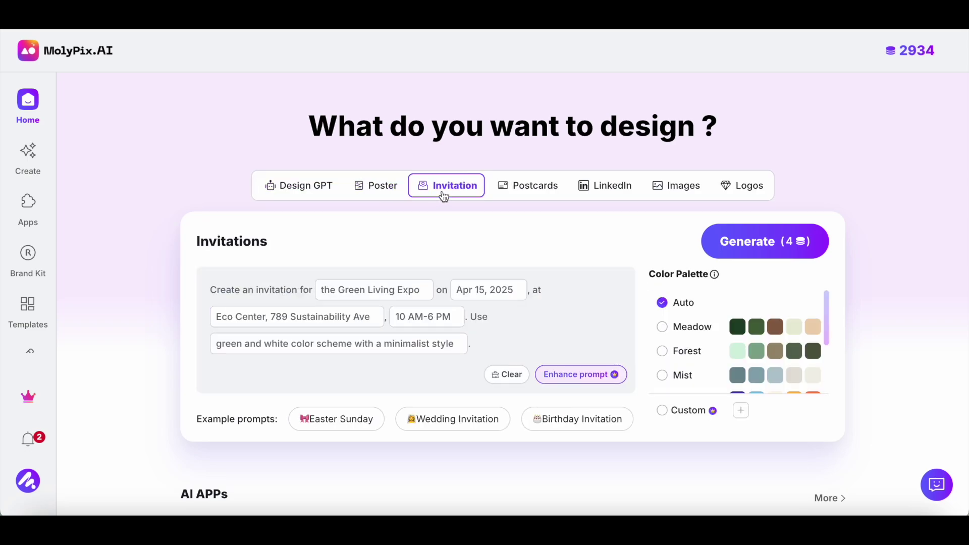
pyautogui.click(523, 192)
pyautogui.click(594, 196)
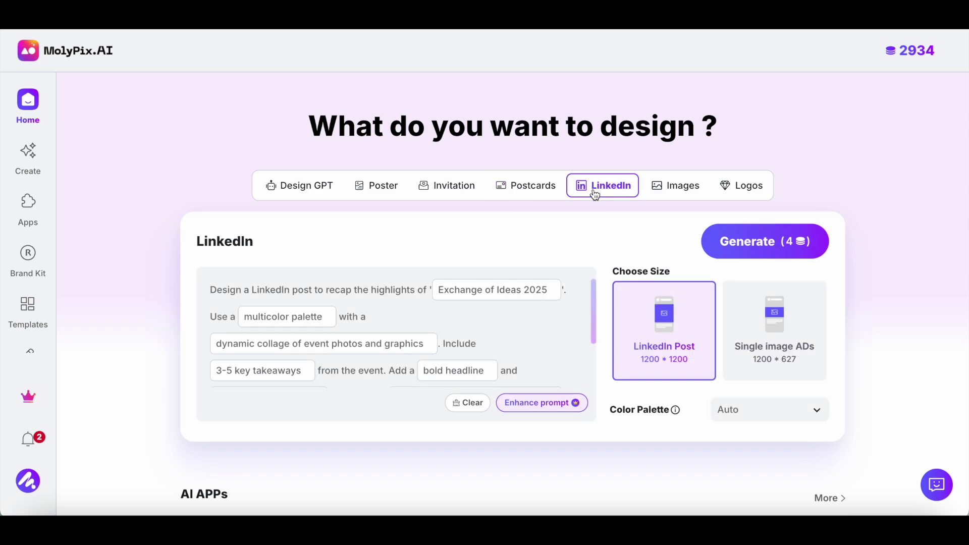
pyautogui.click(668, 193)
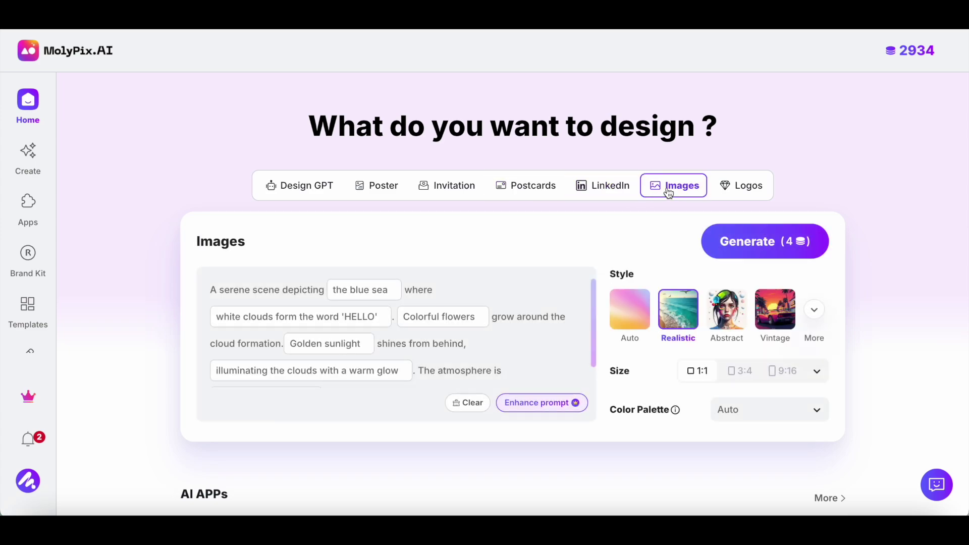
pyautogui.click(730, 189)
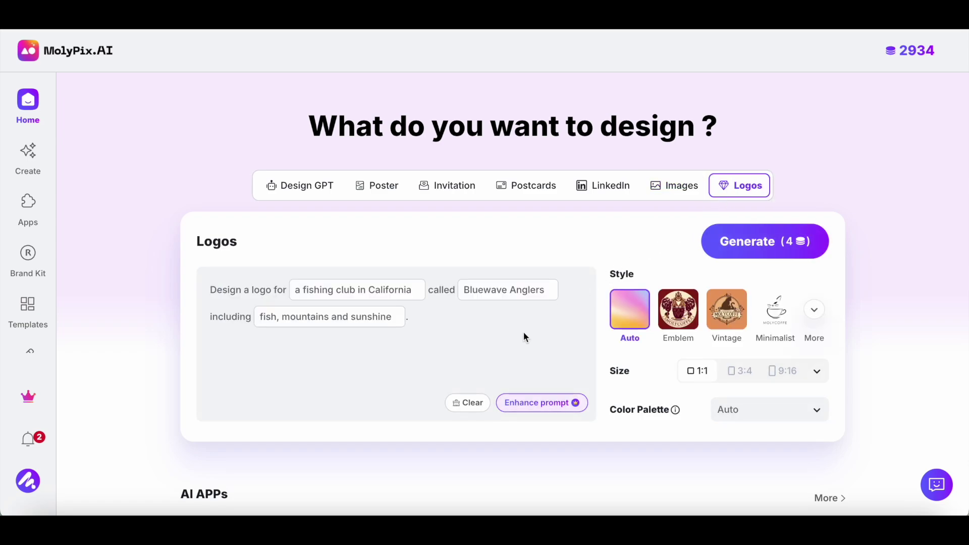
pyautogui.click(304, 195)
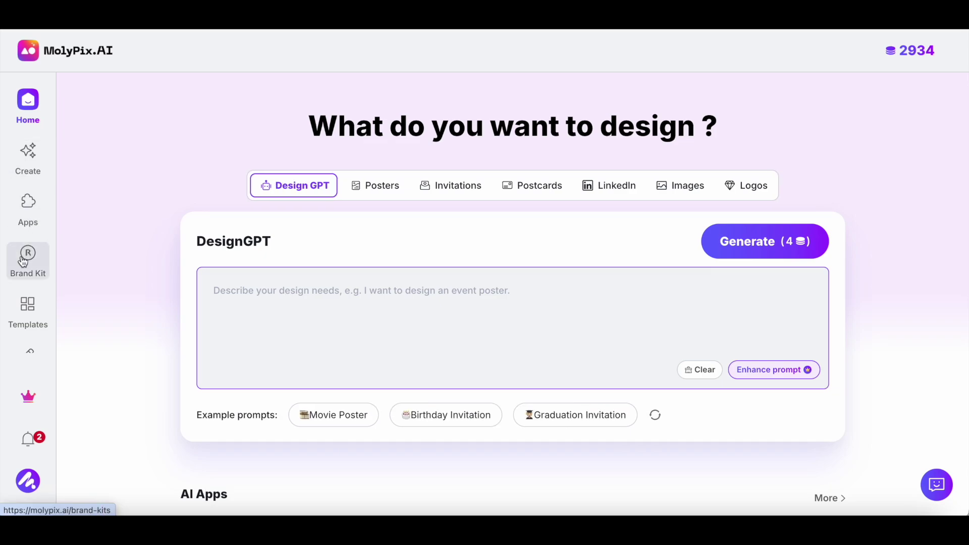
# Browse the template library and open the "Adrenaline Pumping Action" motorsports poster from the trending business posters for editing.
pyautogui.click(29, 301)
pyautogui.scroll(-3, 287, 363)
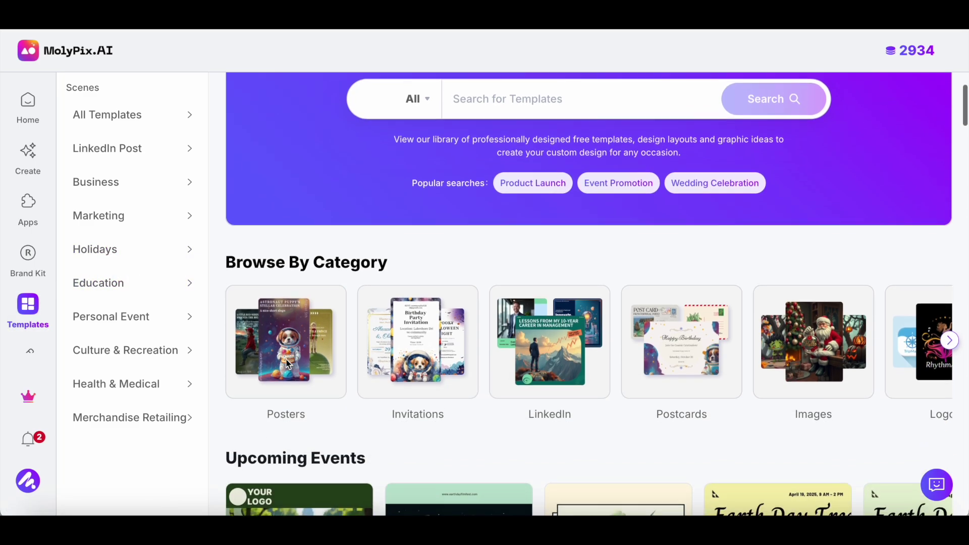
pyautogui.scroll(-4, 286, 363)
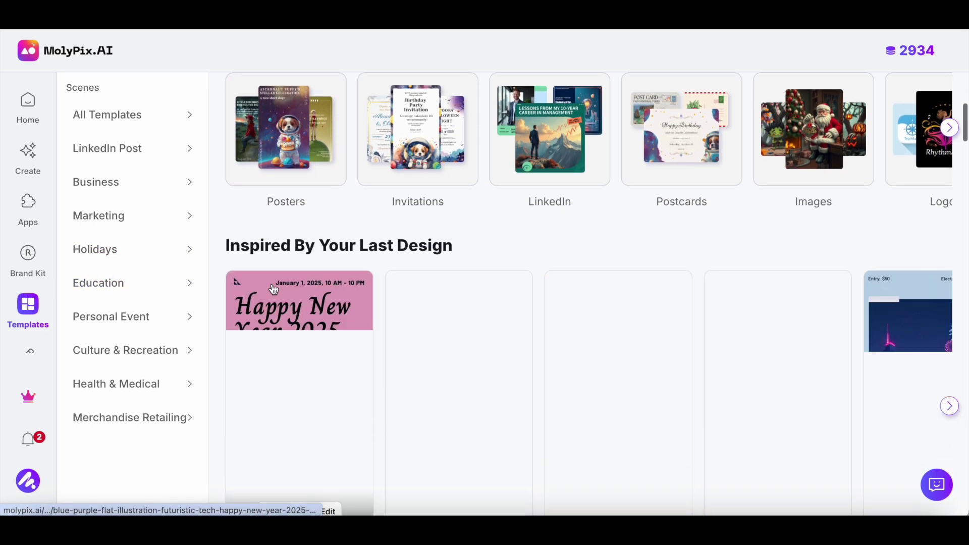
pyautogui.scroll(-4, 273, 289)
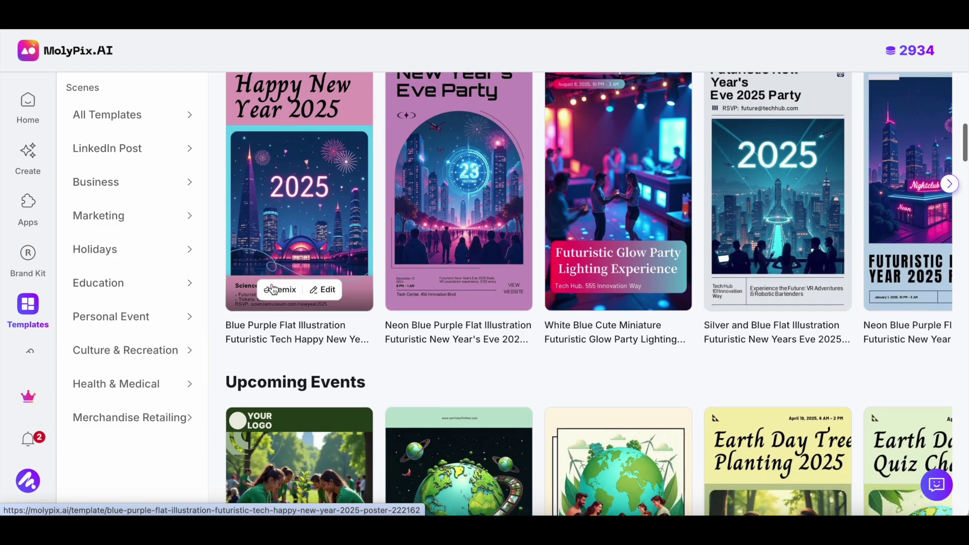
pyautogui.scroll(-9, 272, 289)
pyautogui.scroll(-5, 271, 283)
pyautogui.scroll(4, 616, 298)
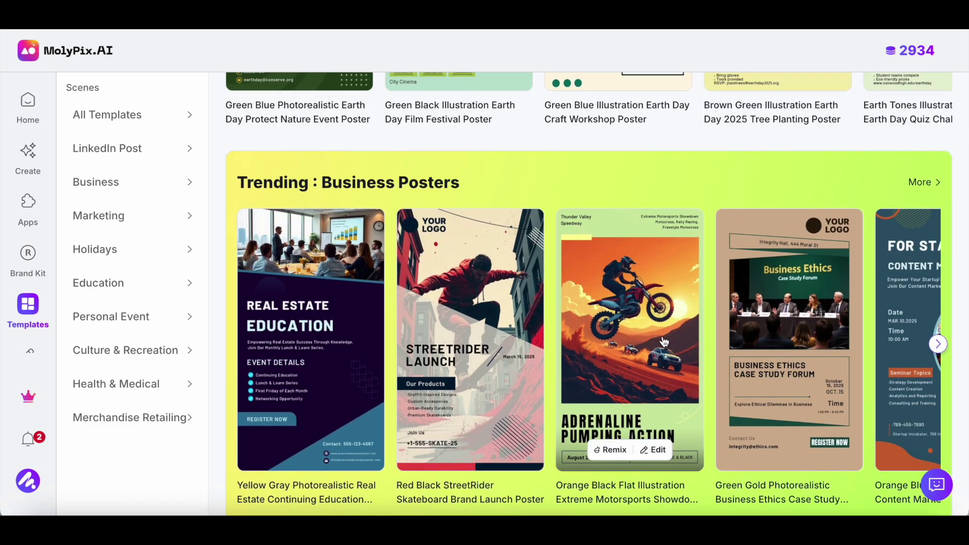
pyautogui.click(649, 449)
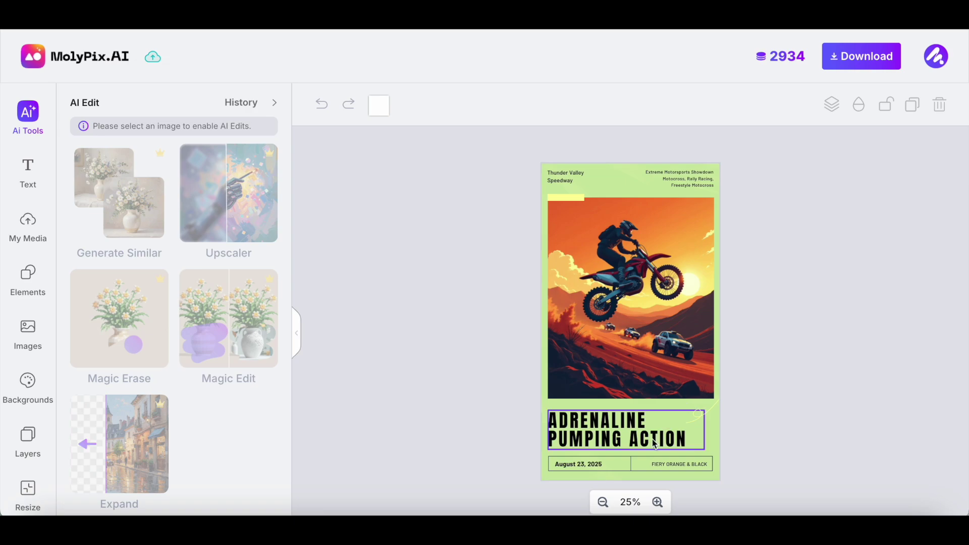
# Select the poster's headline, its motorsports description text and the motorcycle image in turn to inspect the editable layers.
pyautogui.click(667, 421)
pyautogui.click(688, 183)
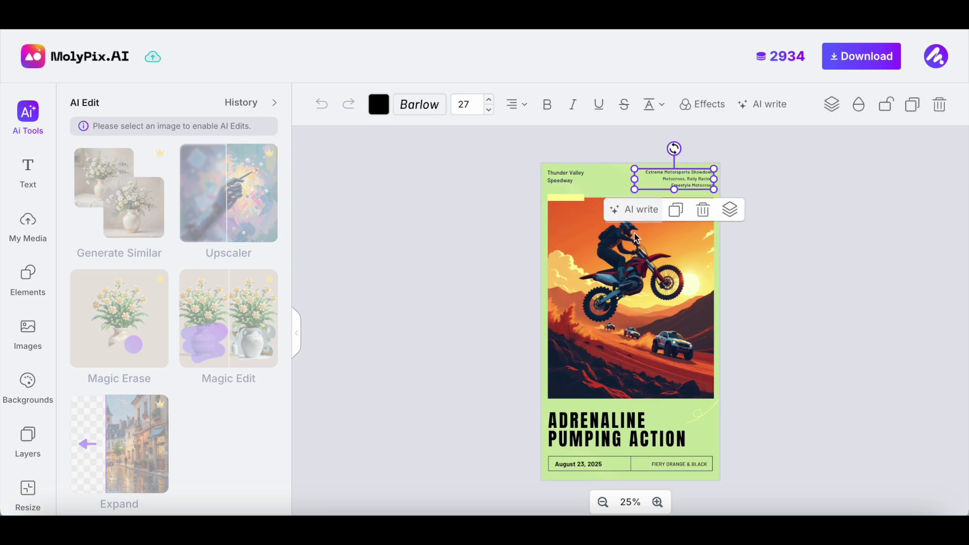
pyautogui.click(635, 331)
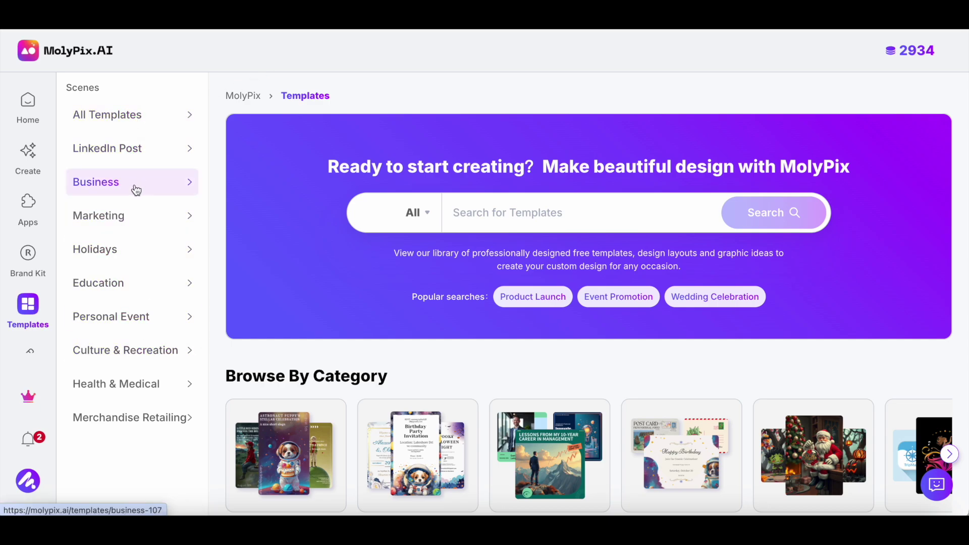
# Look through the subcategories of the Marketing and Business template scenes and return to the full scene list.
pyautogui.click(129, 215)
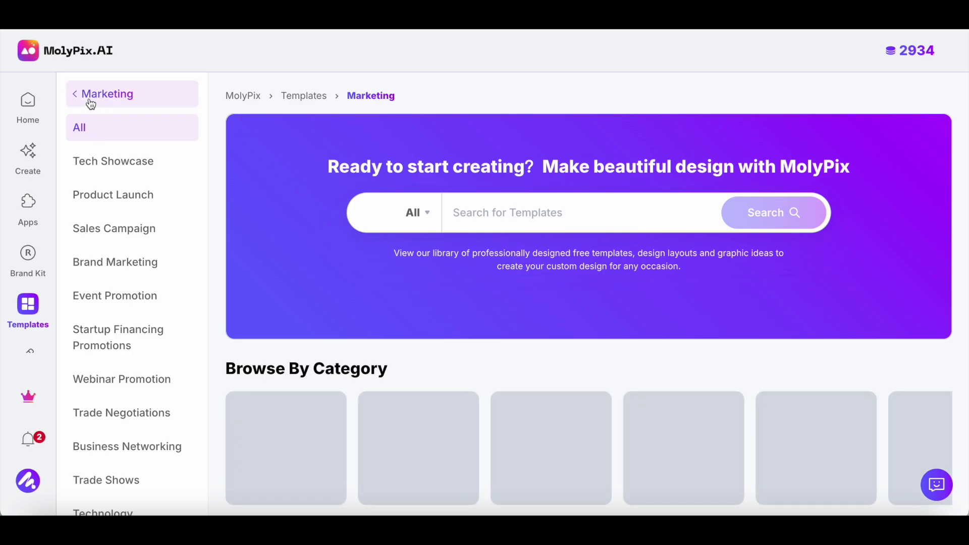
pyautogui.click(87, 95)
pyautogui.click(128, 187)
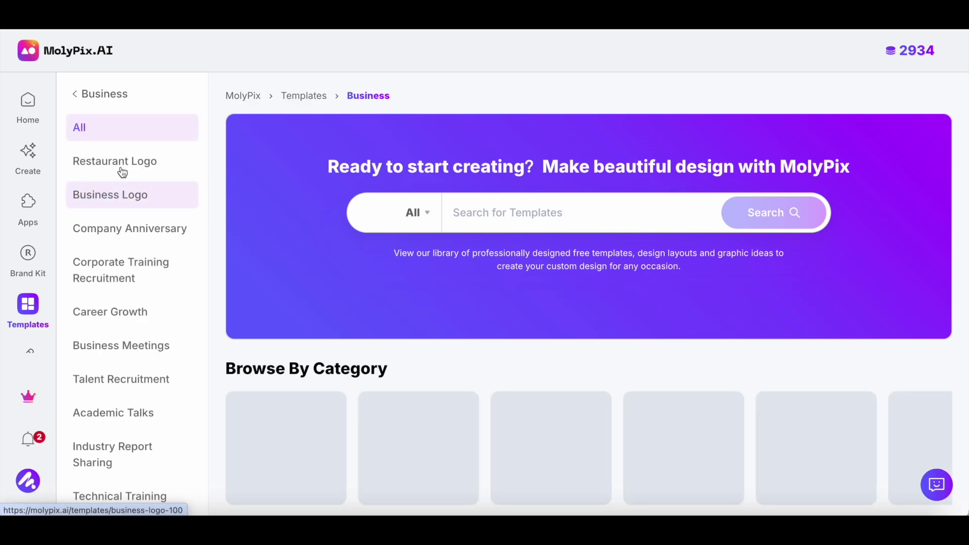
pyautogui.click(119, 96)
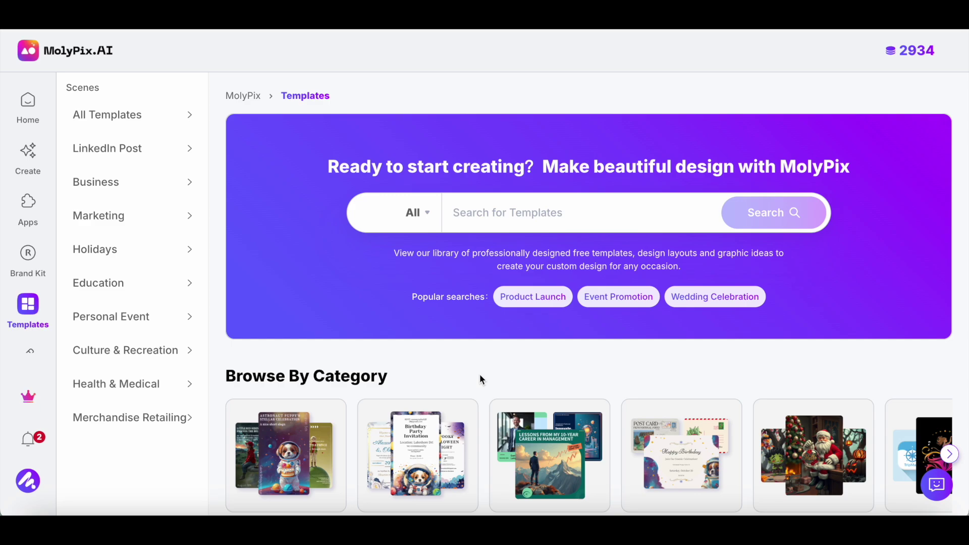
# Browse the template library from the categories through last-design inspirations and upcoming events to trending business posters, and view the saved Brand Kits.
pyautogui.scroll(-3, 479, 379)
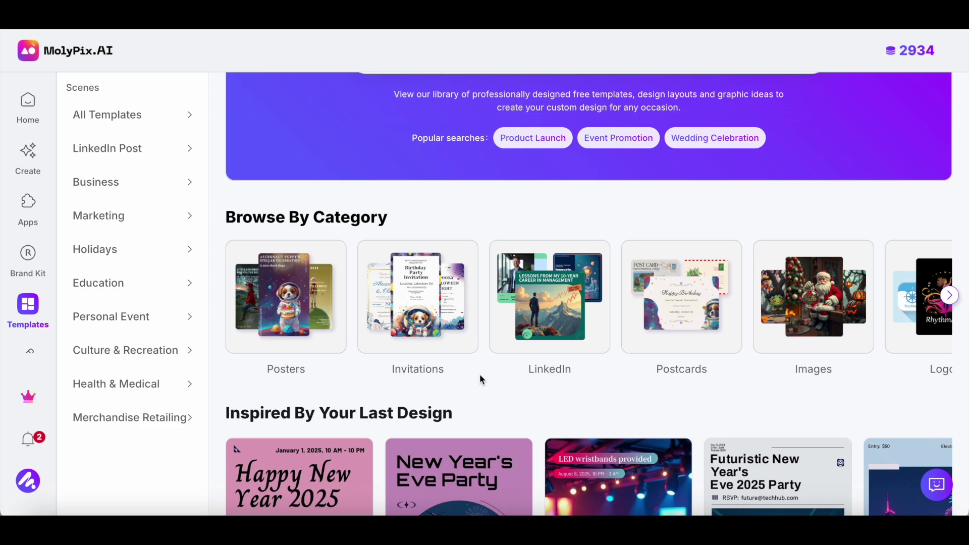
pyautogui.scroll(1, 485, 398)
pyautogui.scroll(-6, 489, 417)
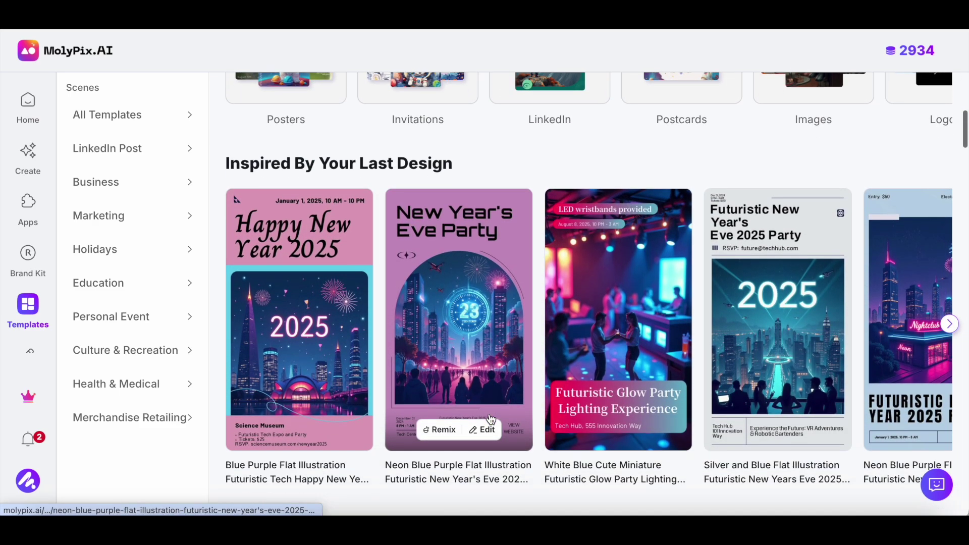
pyautogui.scroll(-1, 489, 417)
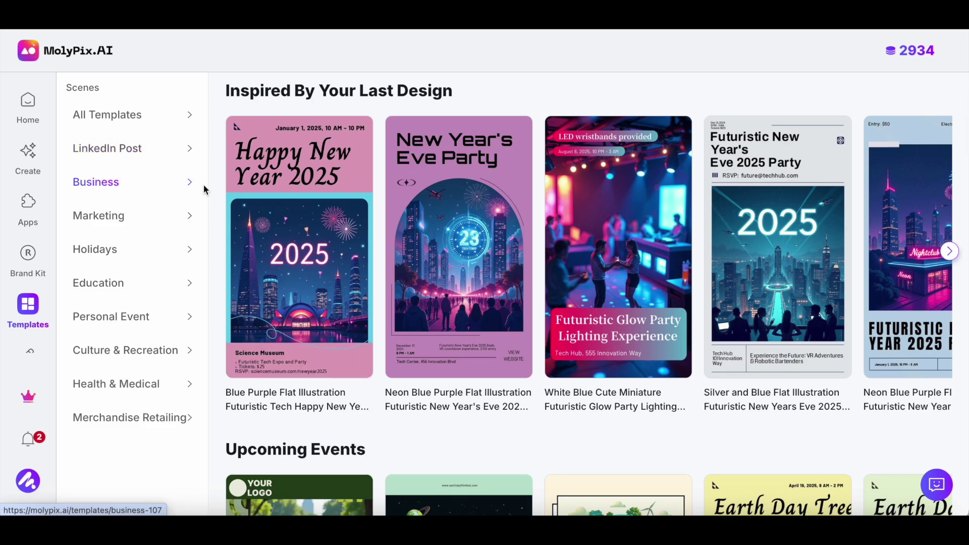
pyautogui.scroll(-3, 341, 327)
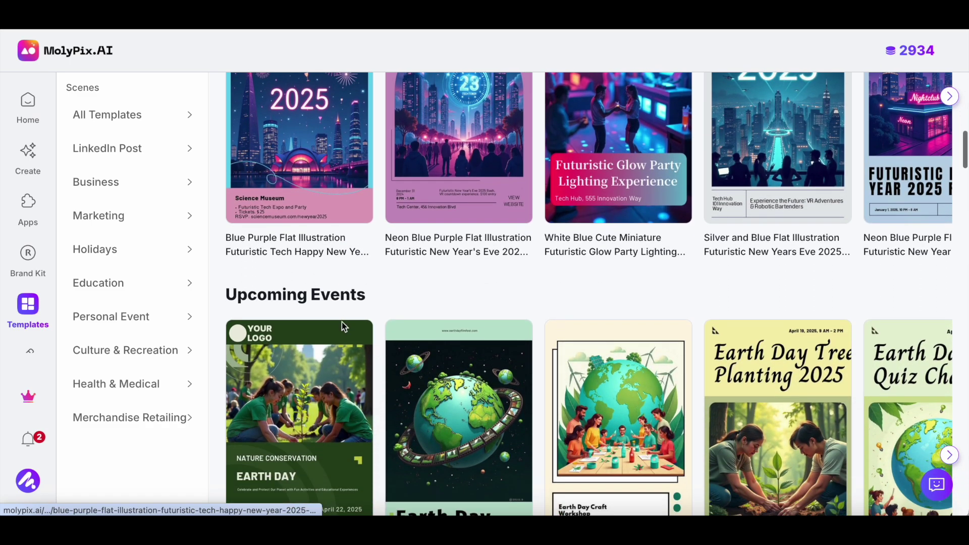
pyautogui.scroll(-6, 341, 327)
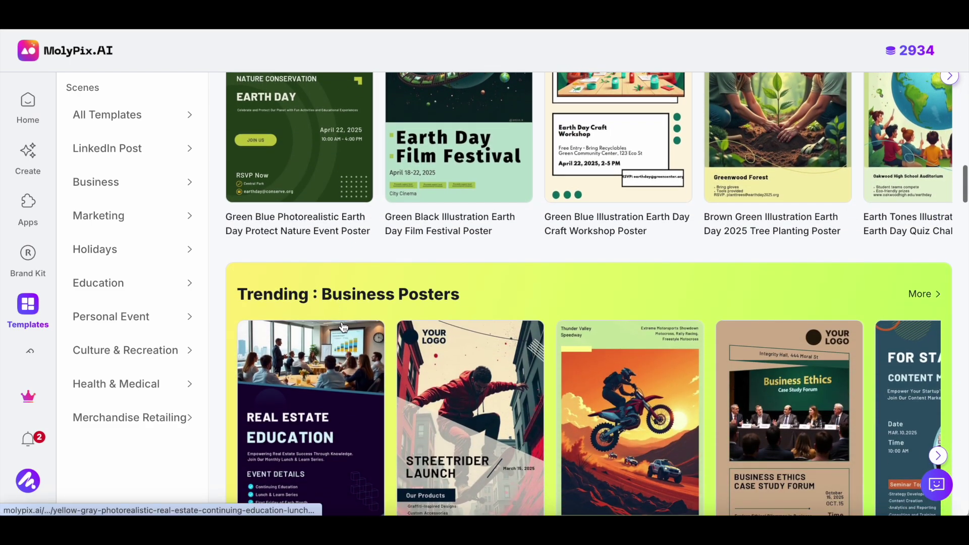
pyautogui.scroll(-2, 341, 327)
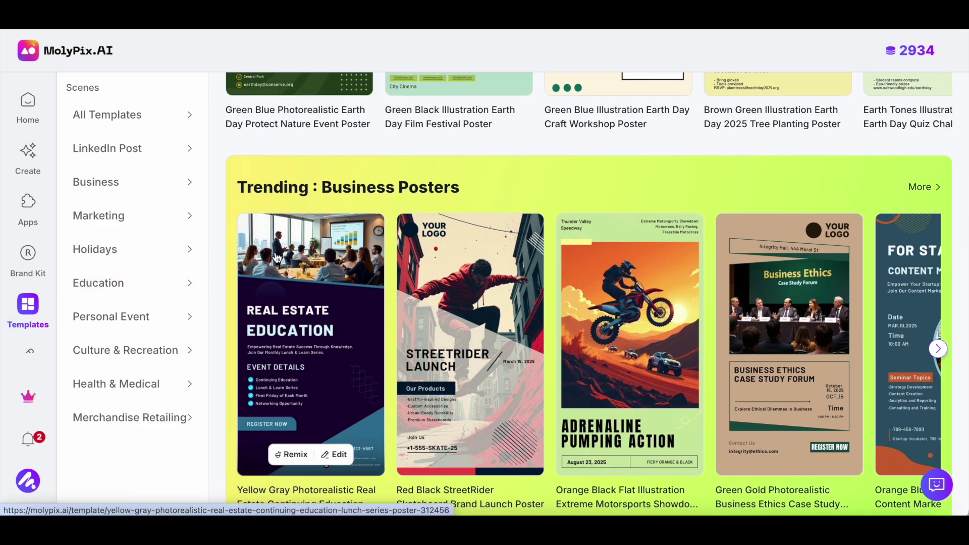
pyautogui.click(29, 263)
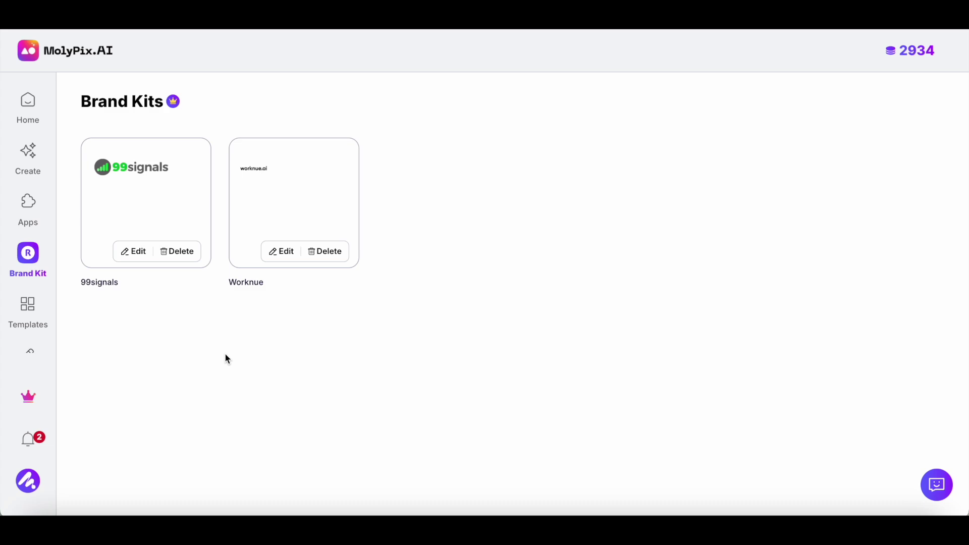
# From the home page, load the Wedding Invitation example prompt and preview the Wedding Celebration, Easter Sunday, Graduation Invitation and Birthday Invitation prompts.
pyautogui.click(28, 104)
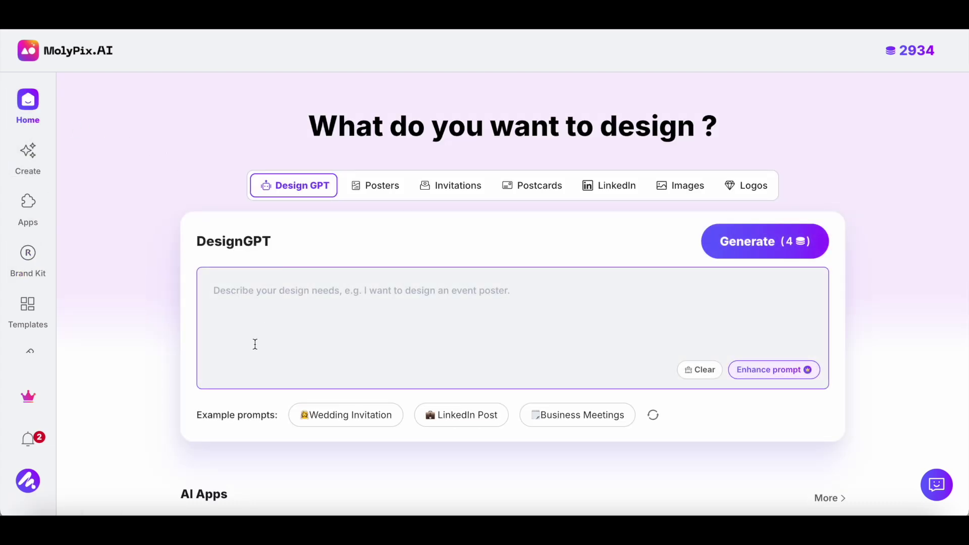
pyautogui.click(337, 415)
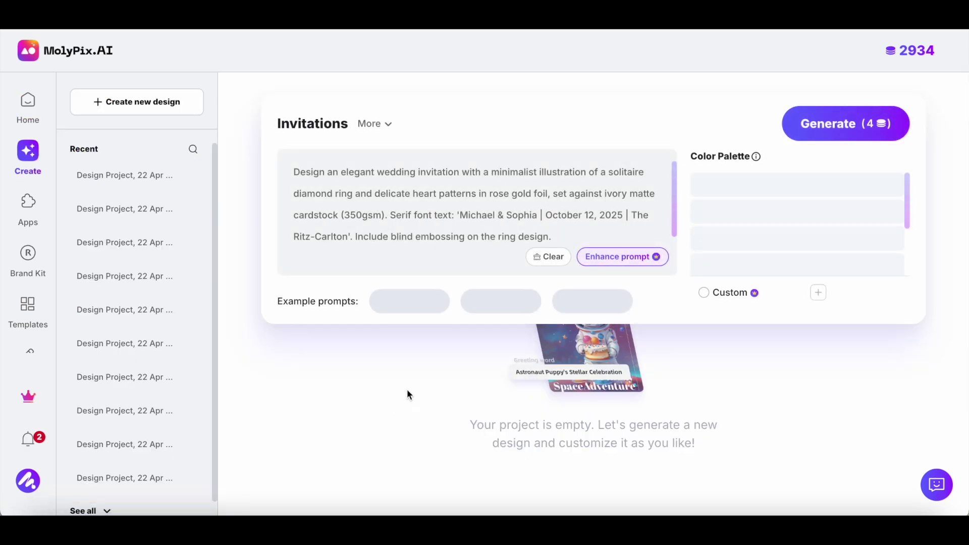
pyautogui.click(520, 296)
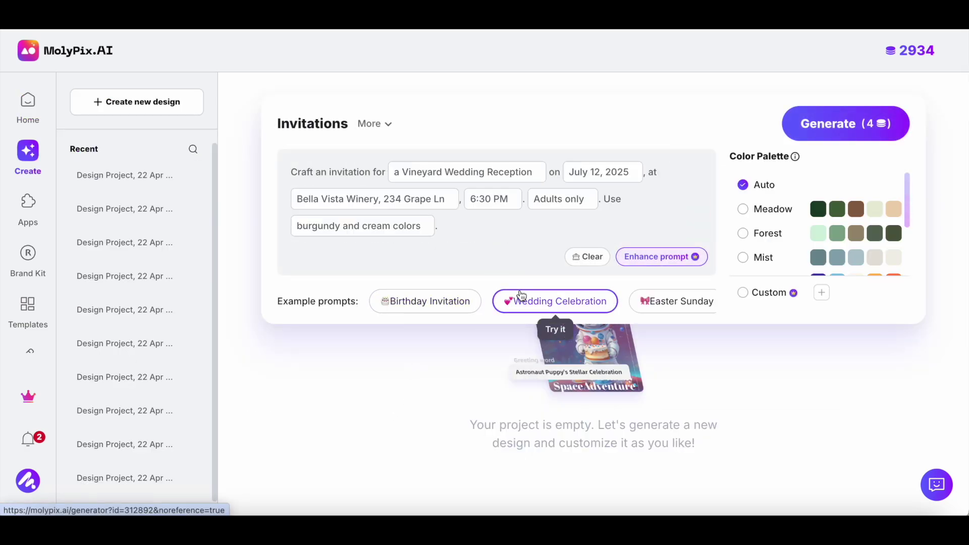
pyautogui.click(676, 303)
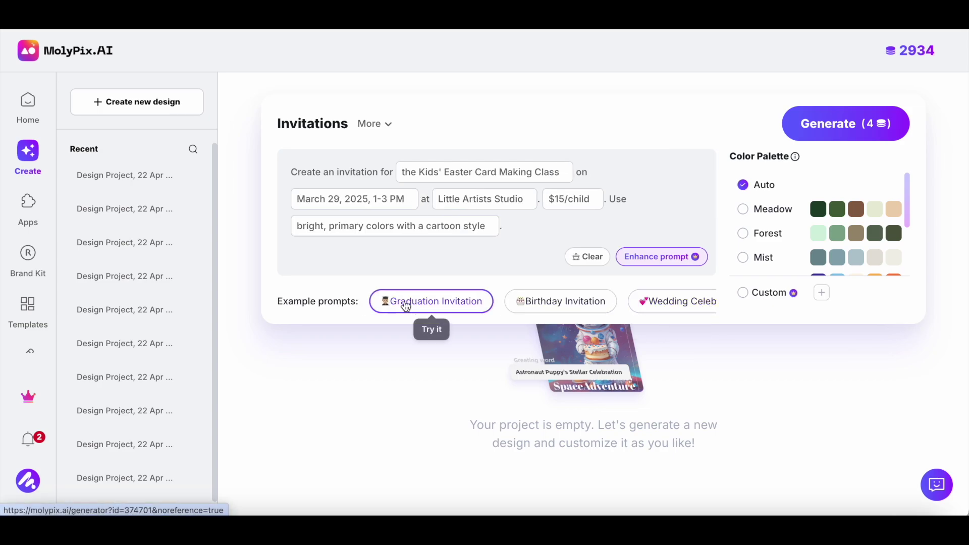
pyautogui.click(399, 305)
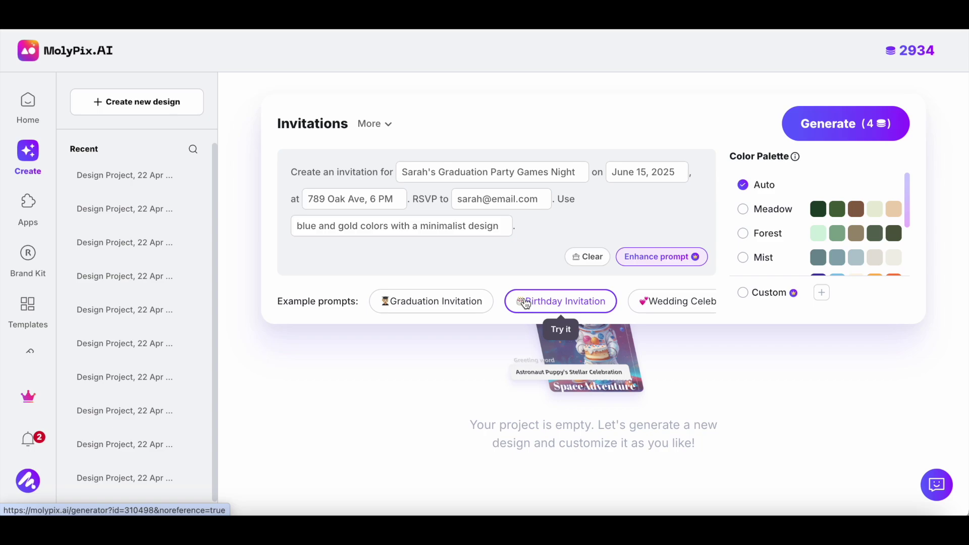
pyautogui.click(525, 303)
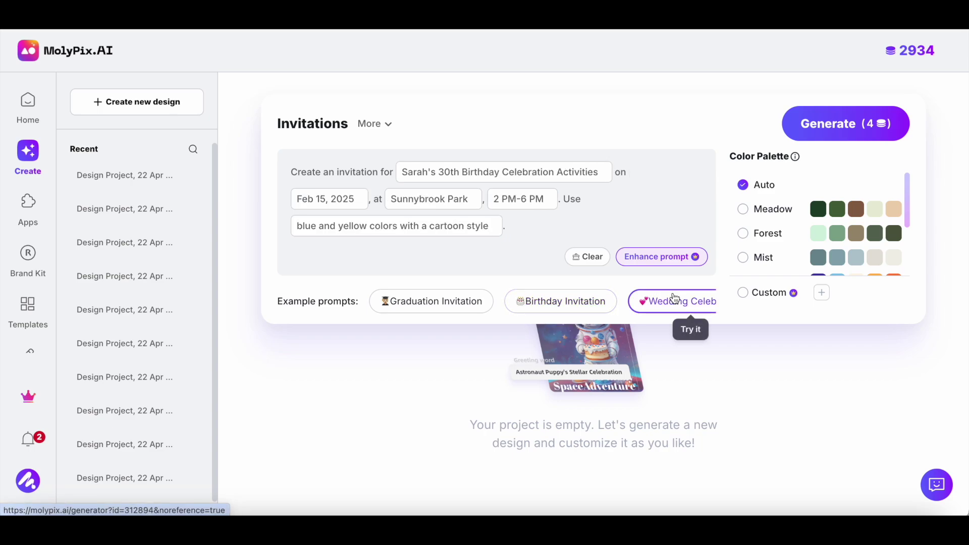
pyautogui.click(675, 298)
# In Design GPT, generate designs from the prompt "Design an Instagram post with glowing text and futuristic dark background".
pyautogui.click(28, 106)
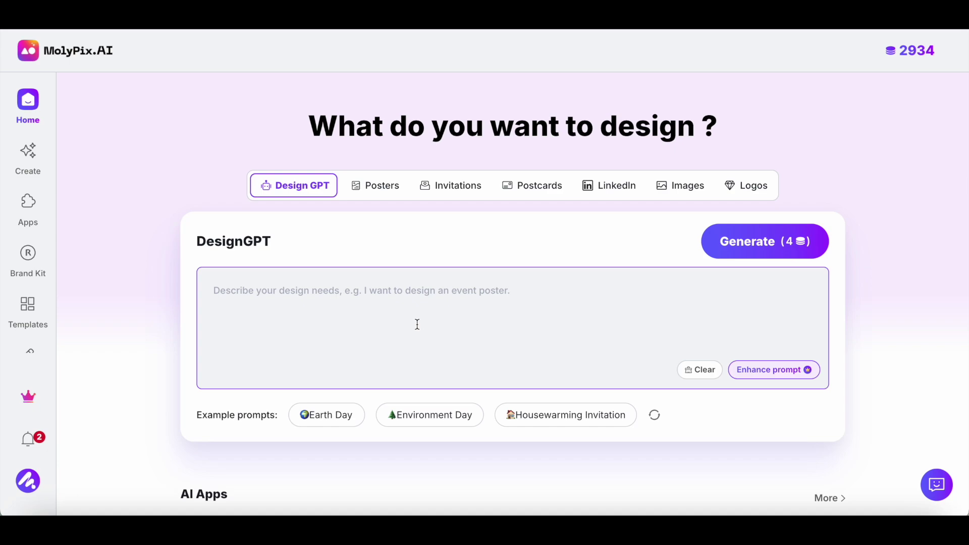
pyautogui.write('Design an Instagram post with glowing text and futuristic dark background')
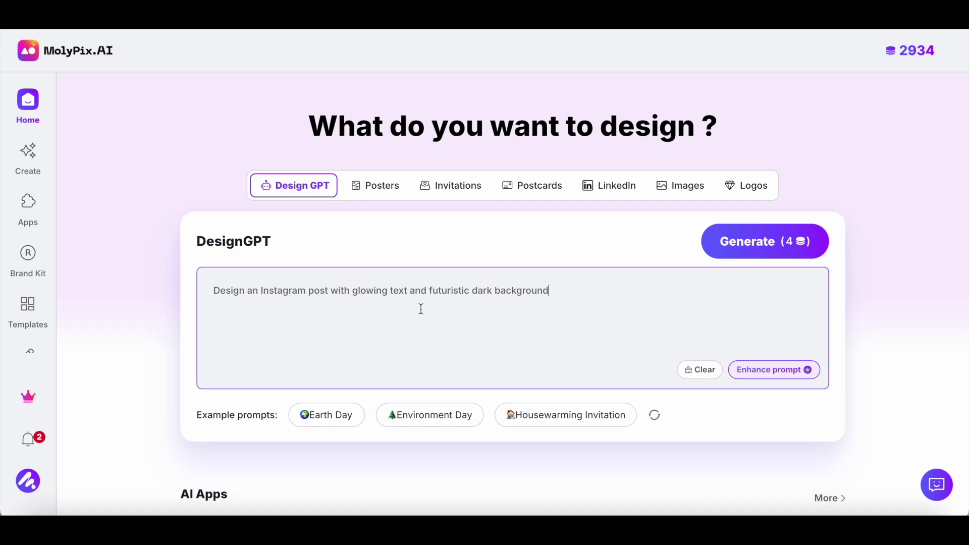
pyautogui.click(756, 246)
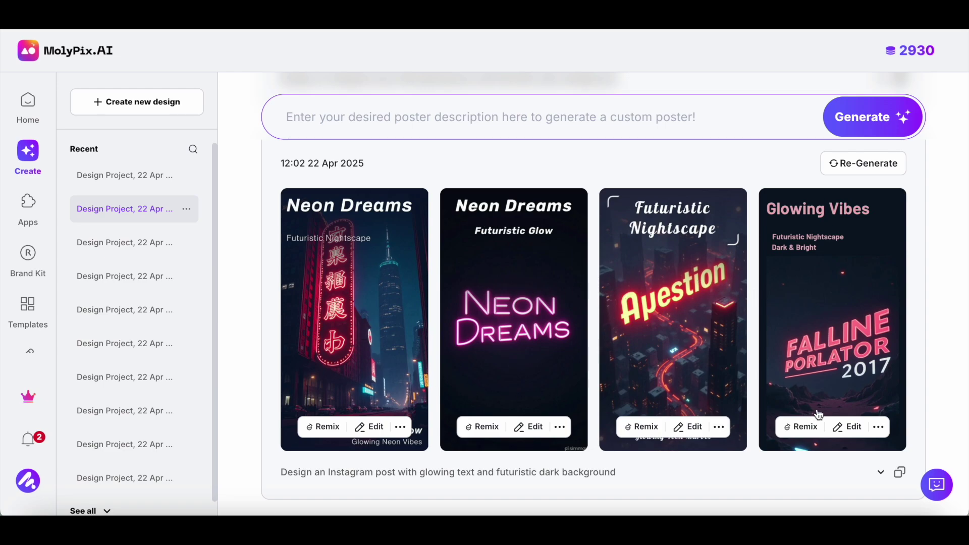
# Open the "Glowing Vibes" design in the editor, inspect its headline and neon image layers, and close the editor.
pyautogui.click(848, 427)
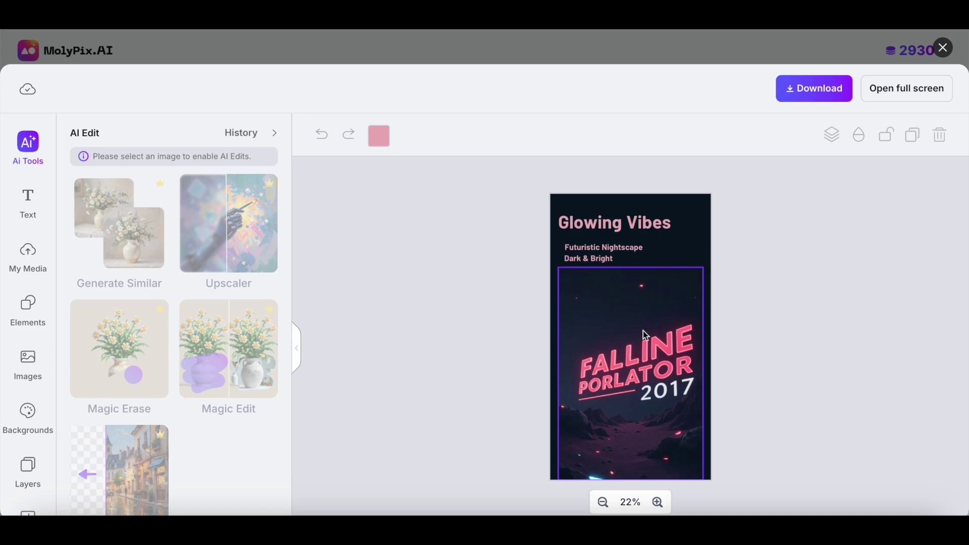
pyautogui.click(583, 227)
pyautogui.click(644, 382)
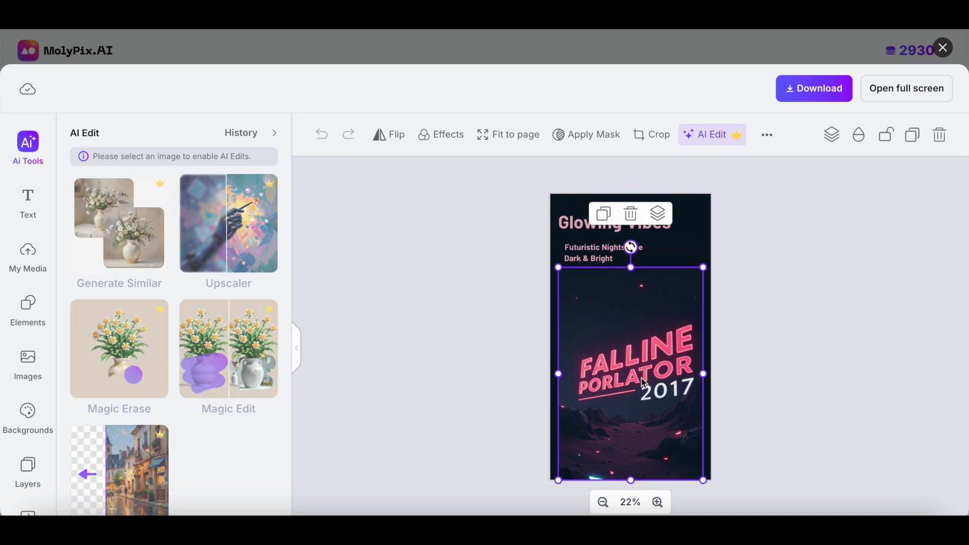
pyautogui.click(943, 48)
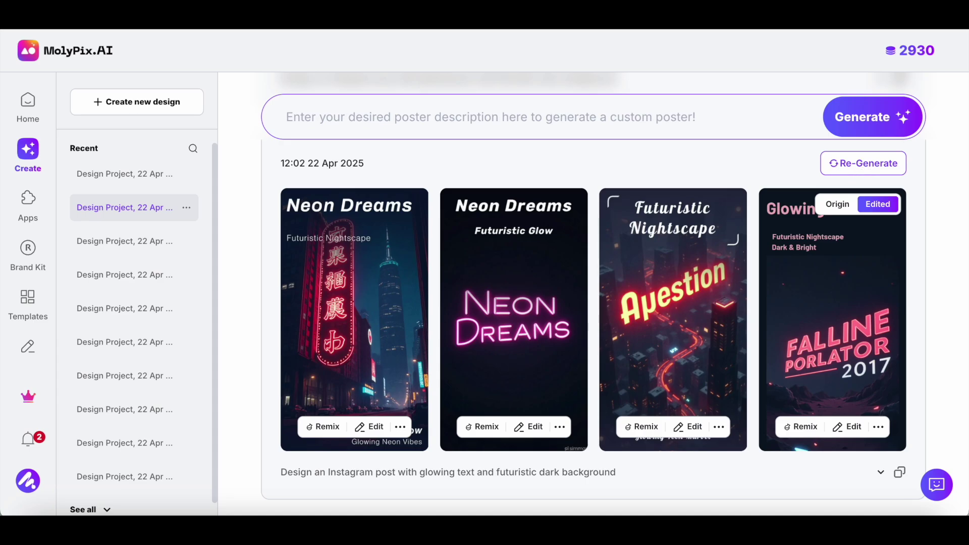
# Re-generate the Instagram post designs and open the new "PRAVE" design for remixing.
pyautogui.click(838, 171)
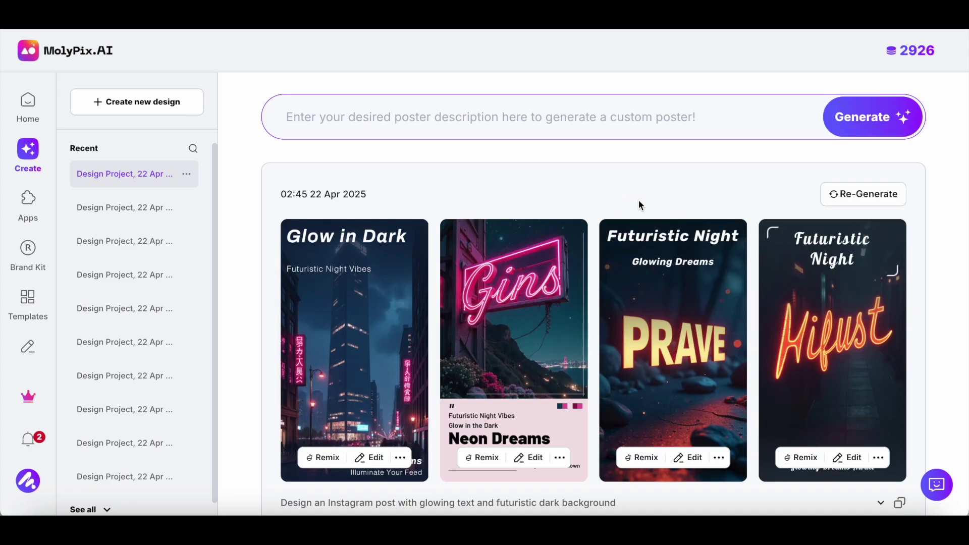
pyautogui.click(628, 458)
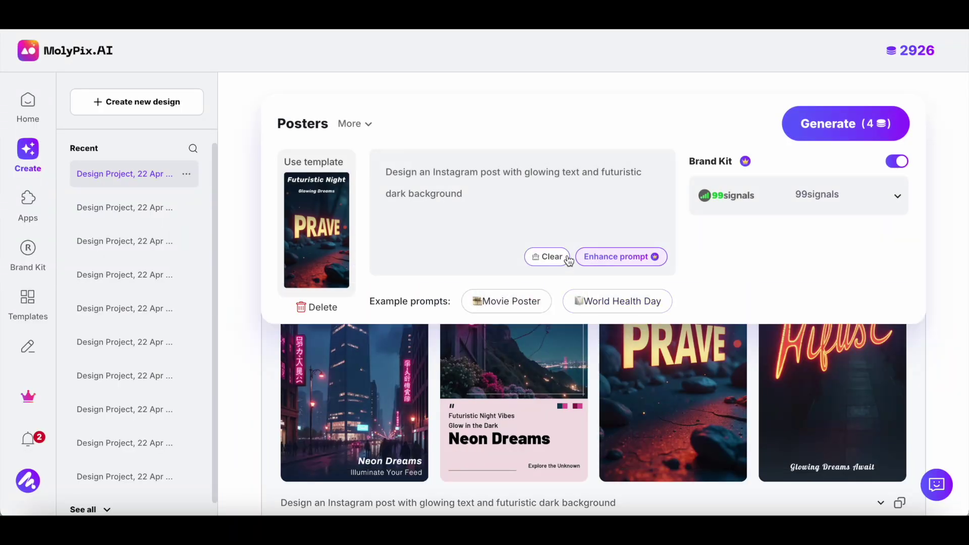
# Enhance the remix prompt with AI, review the enhanced wording, and generate posters with the 99signals brand kit.
pyautogui.click(624, 260)
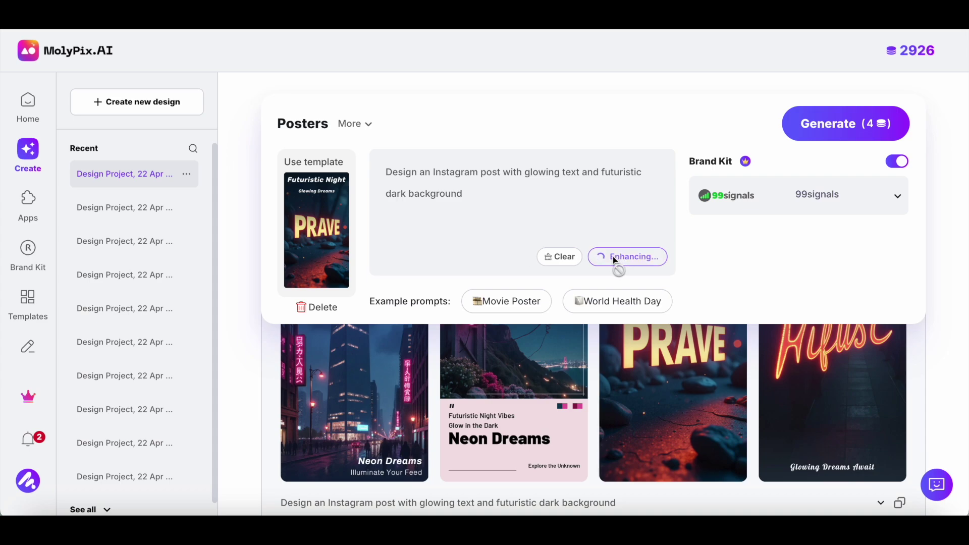
pyautogui.scroll(-4, 512, 194)
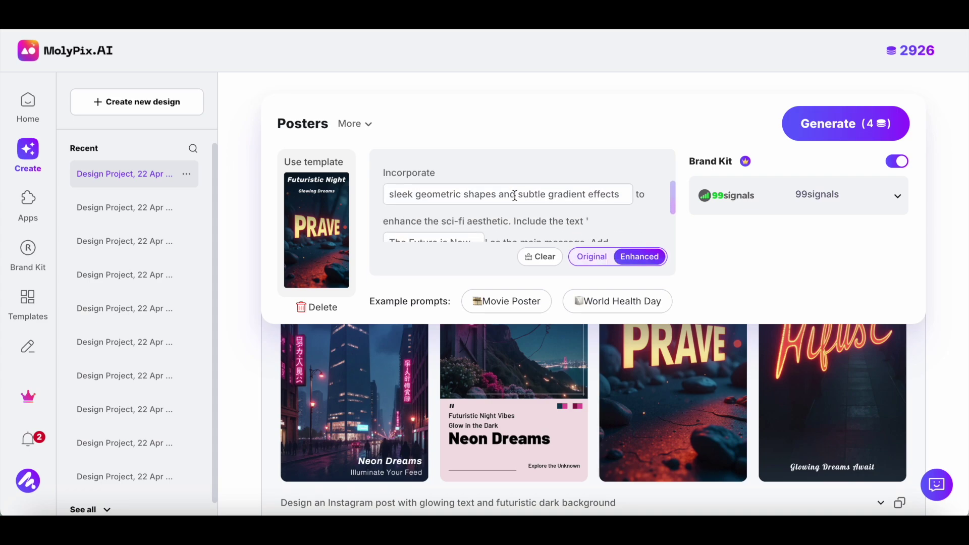
pyautogui.scroll(-1, 606, 211)
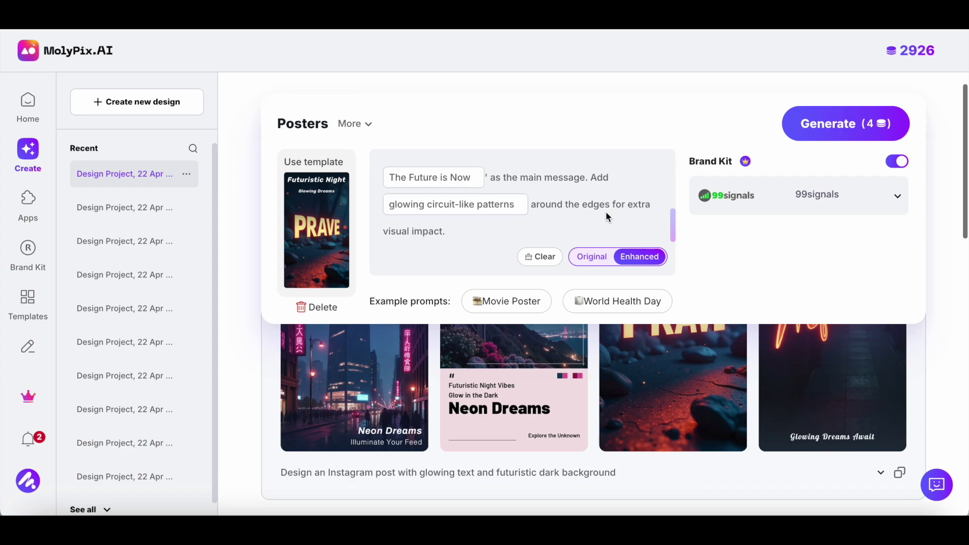
pyautogui.click(824, 132)
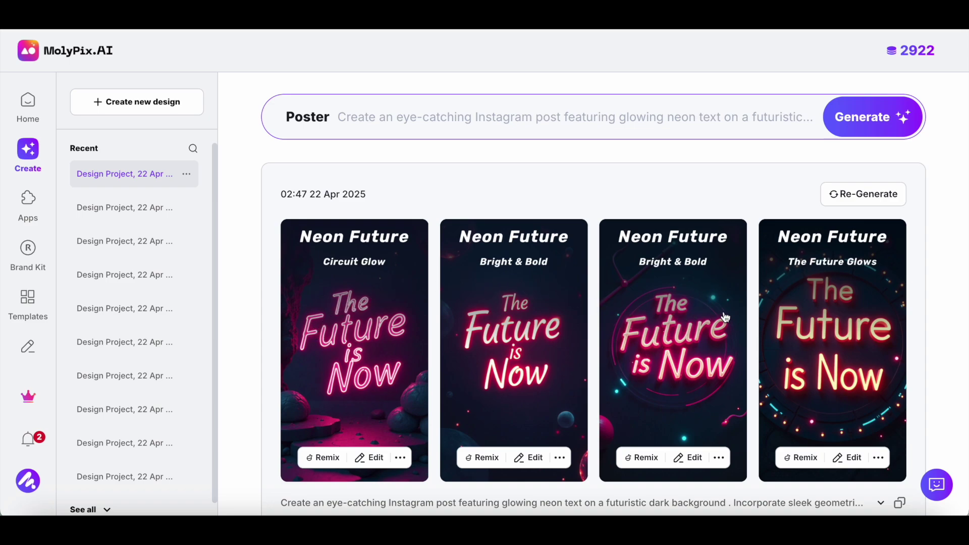
# View "The Future Glows" poster in the editor, close it, and check the credit balance and membership from the home page.
pyautogui.click(853, 458)
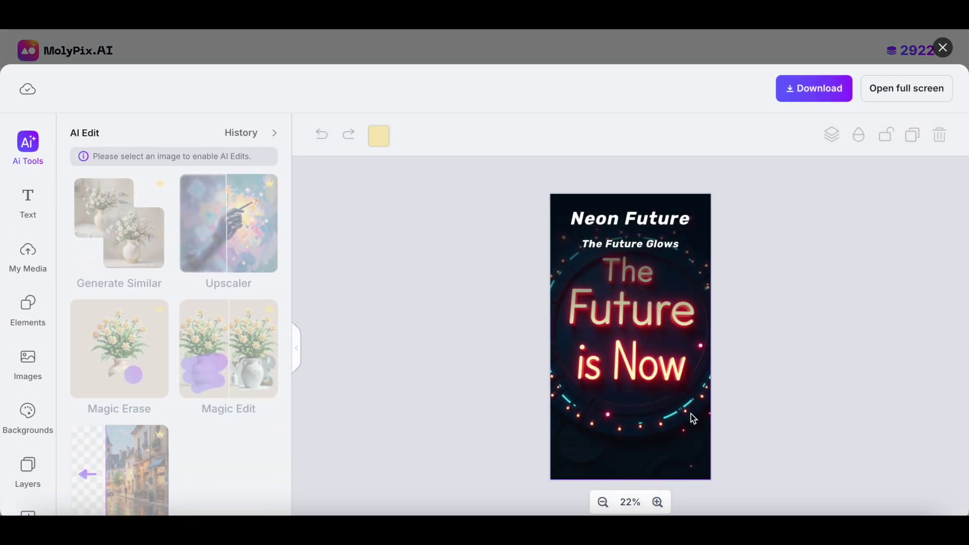
pyautogui.click(943, 47)
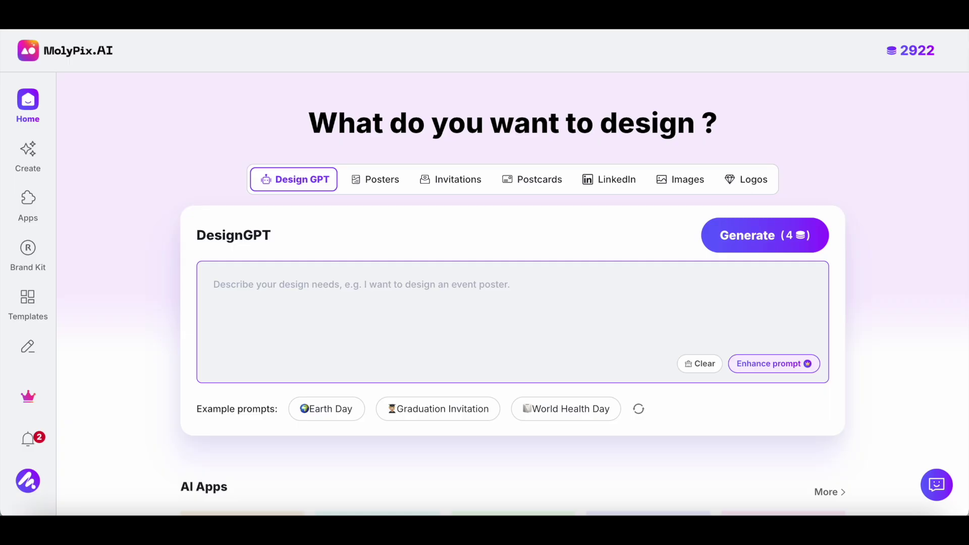
pyautogui.moveTo(923, 53)
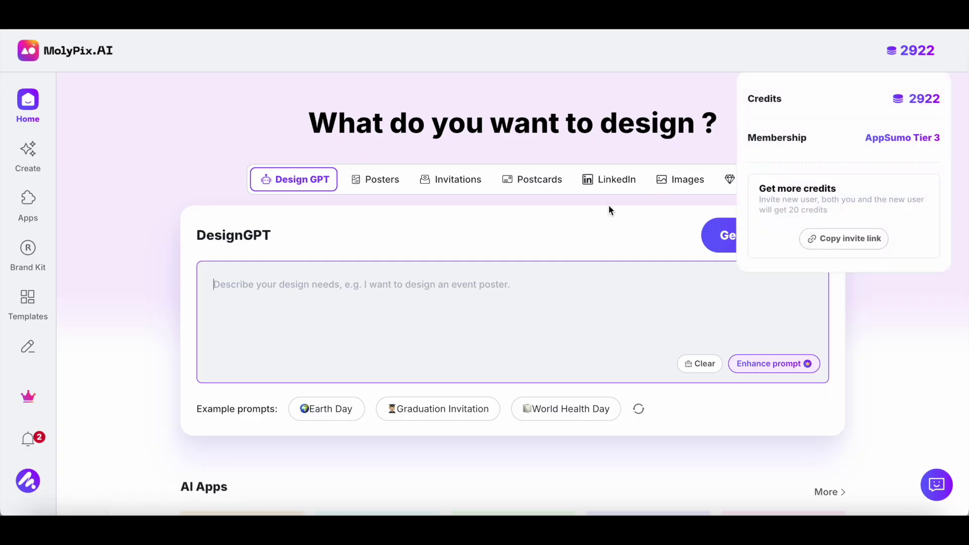
# Preview the Posters, Invitations and LinkedIn generators, and highlight the editable event name text in the LinkedIn prompt.
pyautogui.click(377, 188)
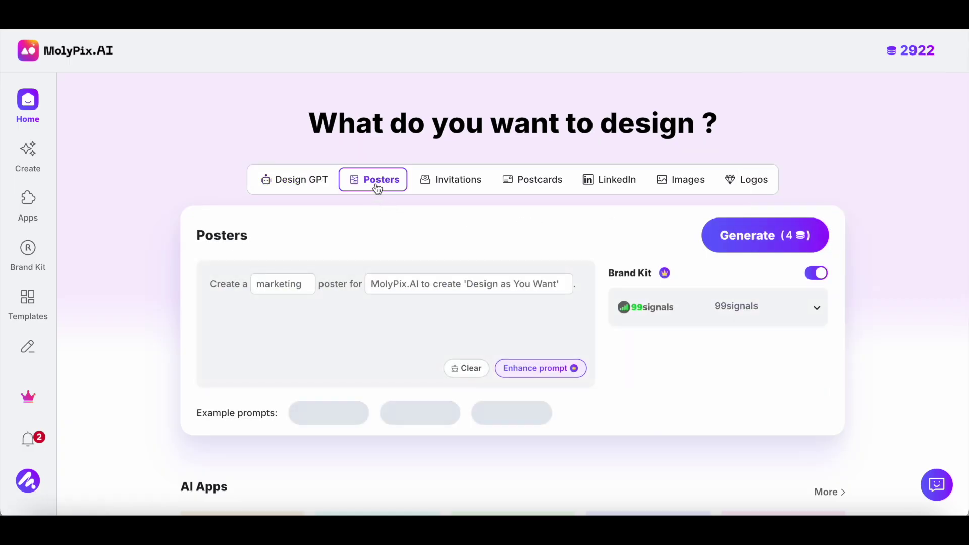
pyautogui.click(455, 184)
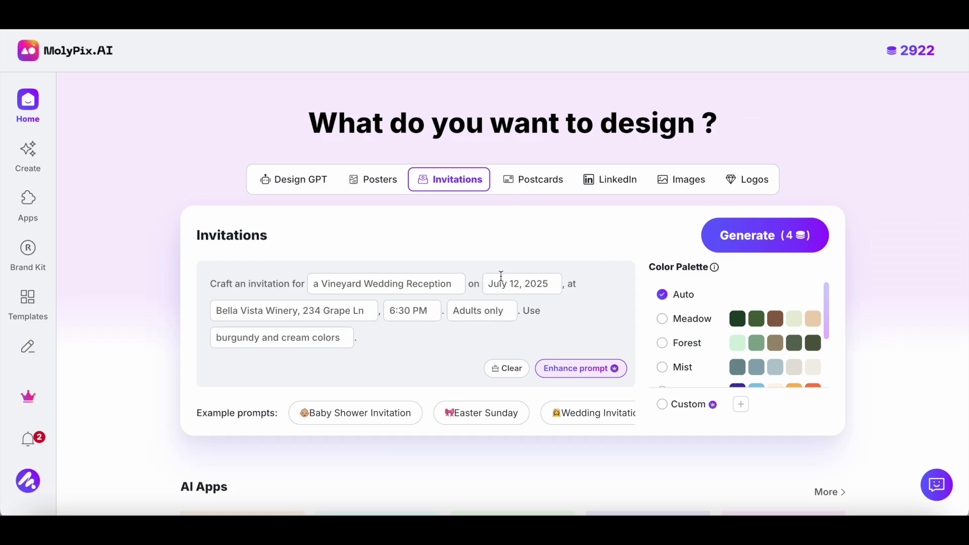
pyautogui.click(611, 179)
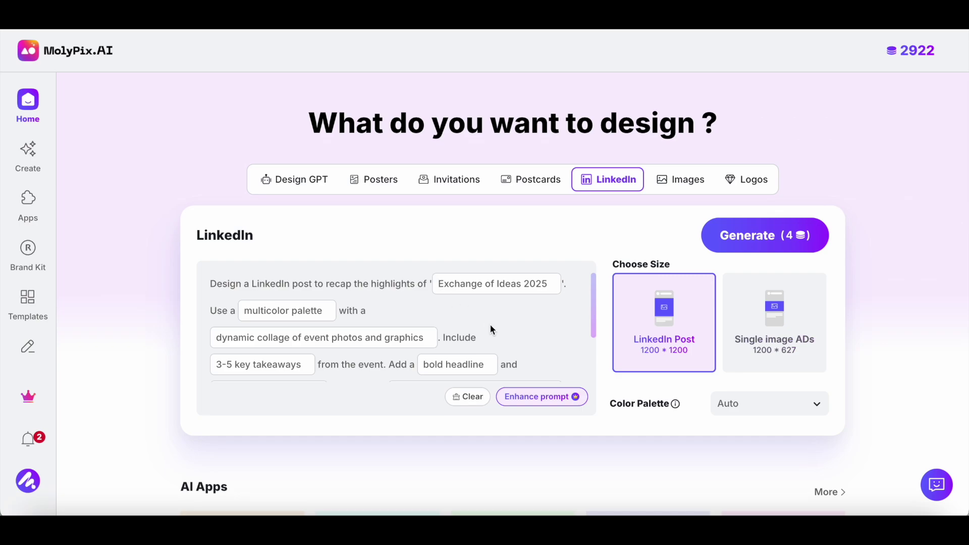
pyautogui.press('Tab')
pyautogui.click(548, 282)
pyautogui.moveTo(549, 282); pyautogui.dragTo(448, 284)
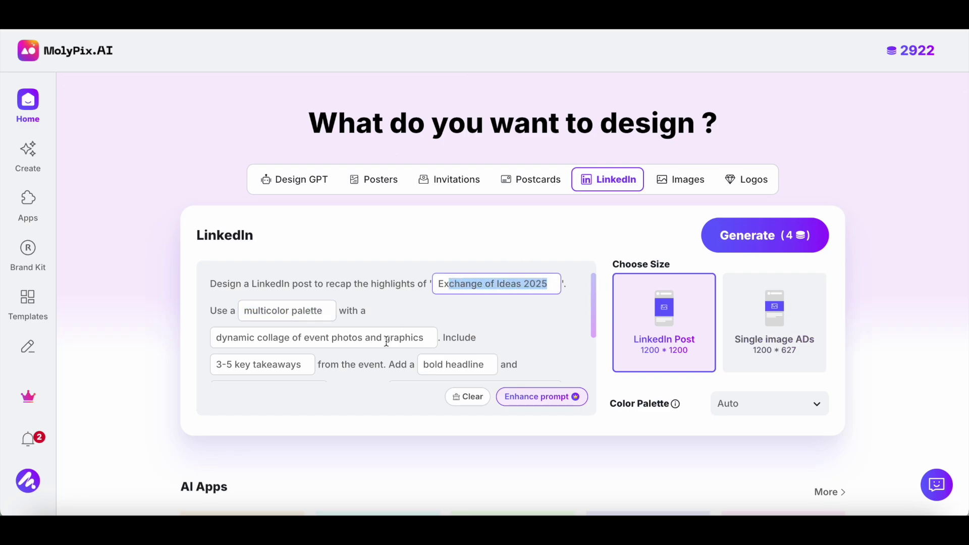
# Generate images from the sample 'HELLO' clouds prompt in the Images generator using the Realistic style.
pyautogui.scroll(-2, 386, 341)
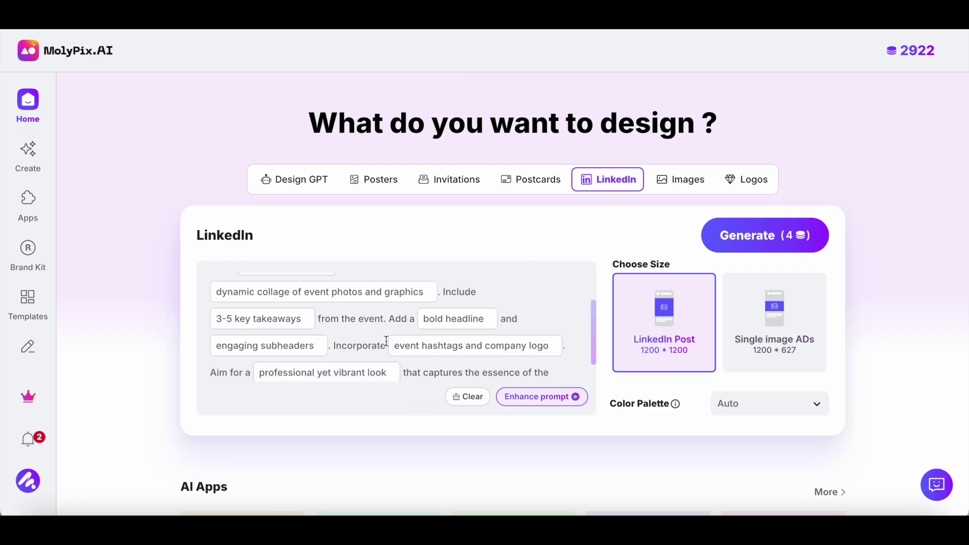
pyautogui.click(685, 180)
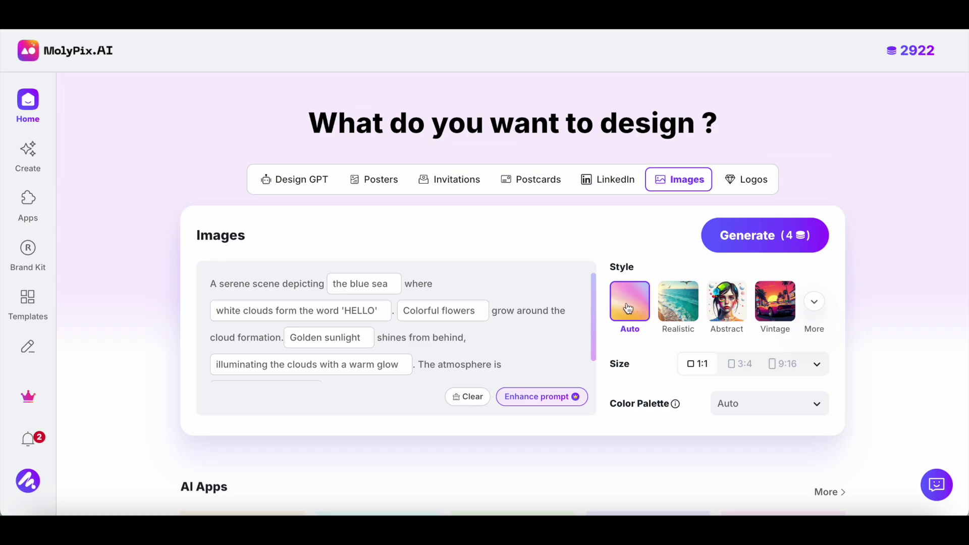
pyautogui.click(815, 302)
pyautogui.scroll(-3, 772, 371)
pyautogui.scroll(5, 772, 371)
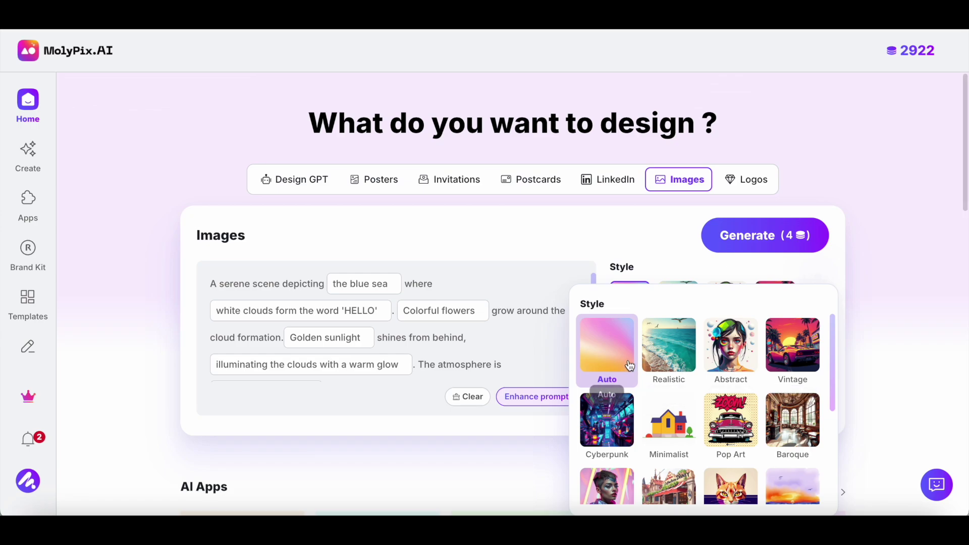
pyautogui.click(668, 355)
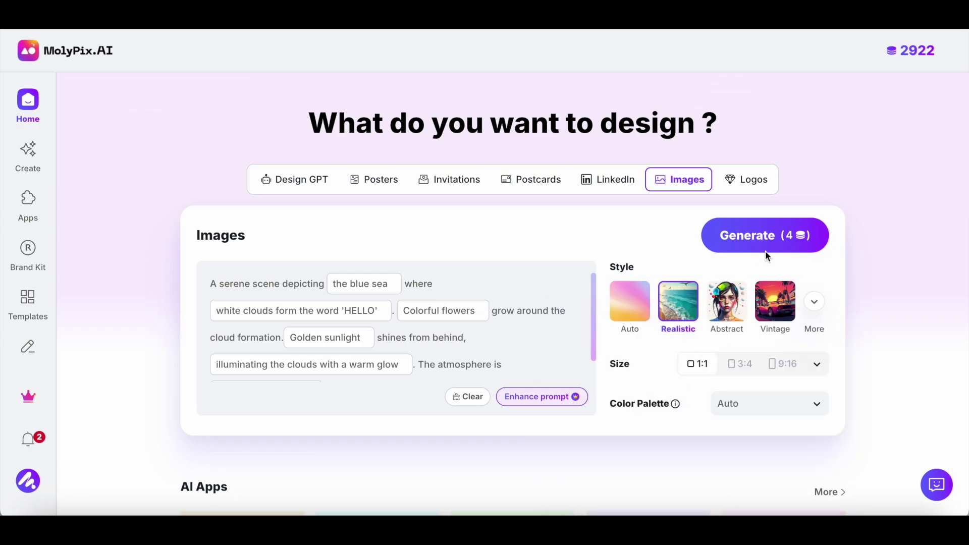
pyautogui.click(769, 246)
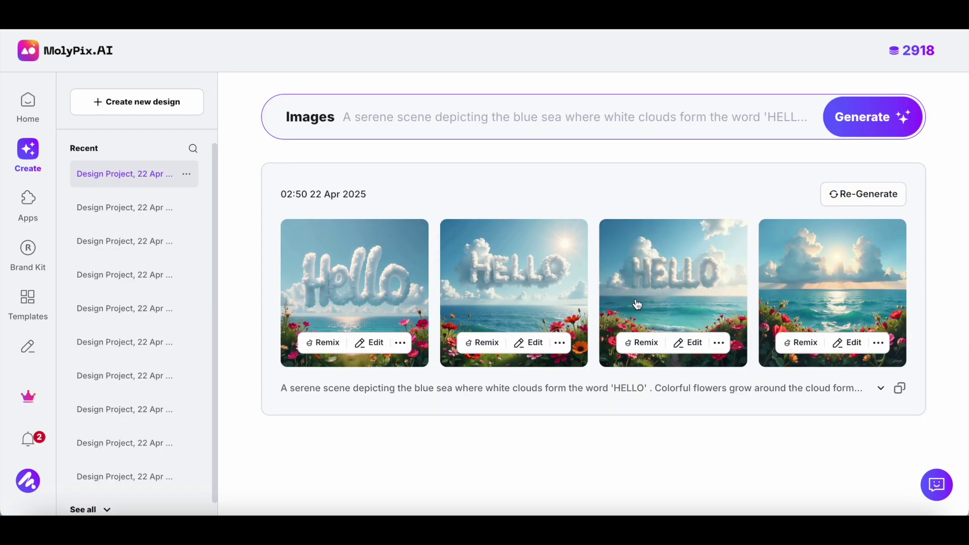
# Download the second generated 'HELLO' seascape image and return to the home page.
pyautogui.click(565, 346)
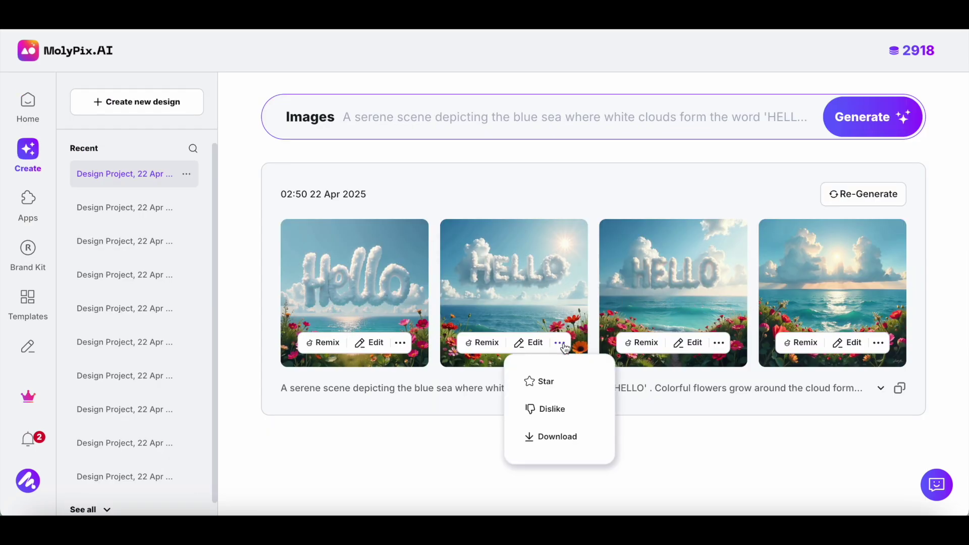
pyautogui.click(561, 437)
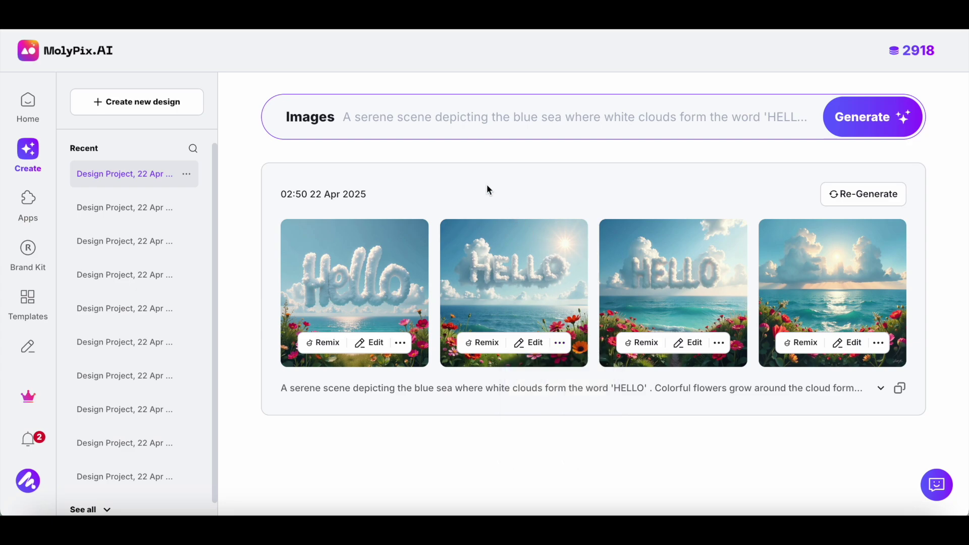
pyautogui.click(28, 106)
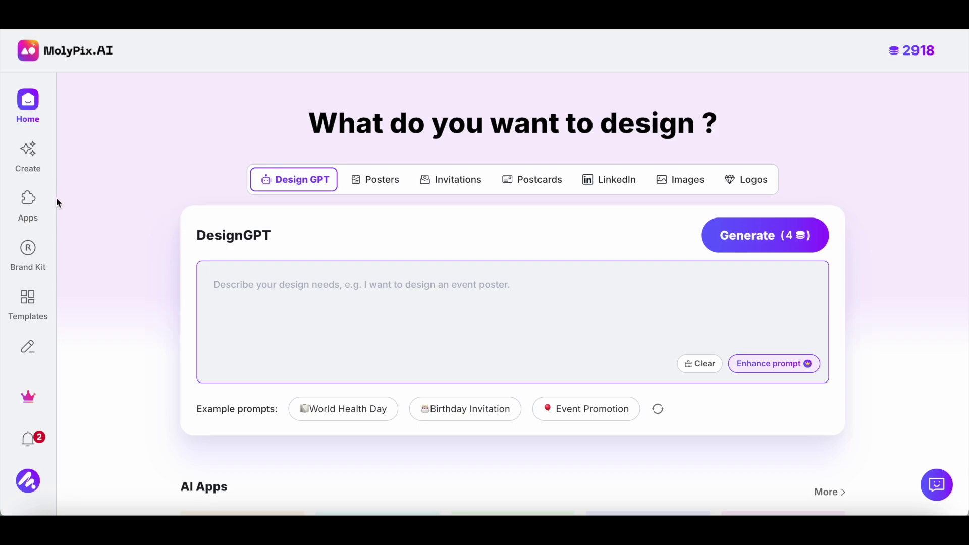
# Open the Remove BG tool from the AI Apps and view the first image in its history.
pyautogui.click(33, 206)
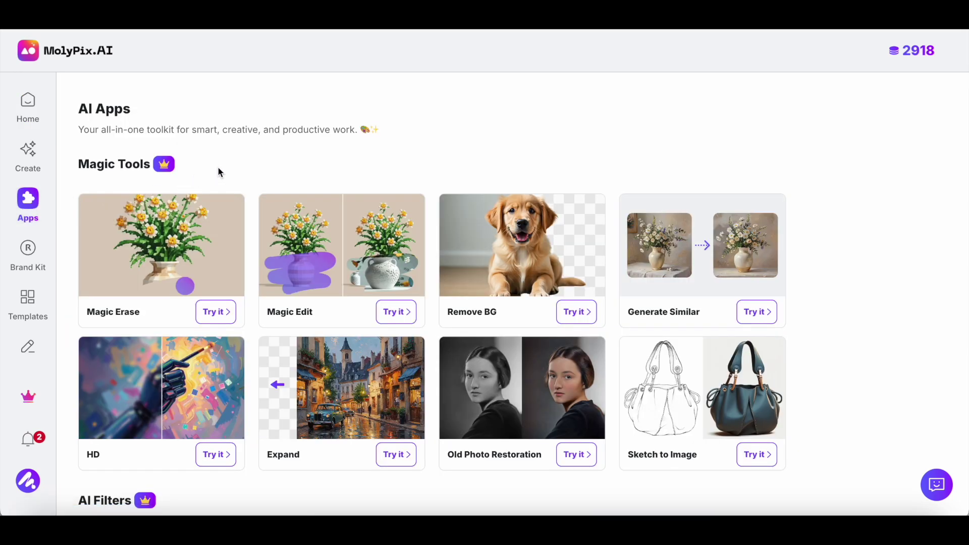
pyautogui.click(573, 310)
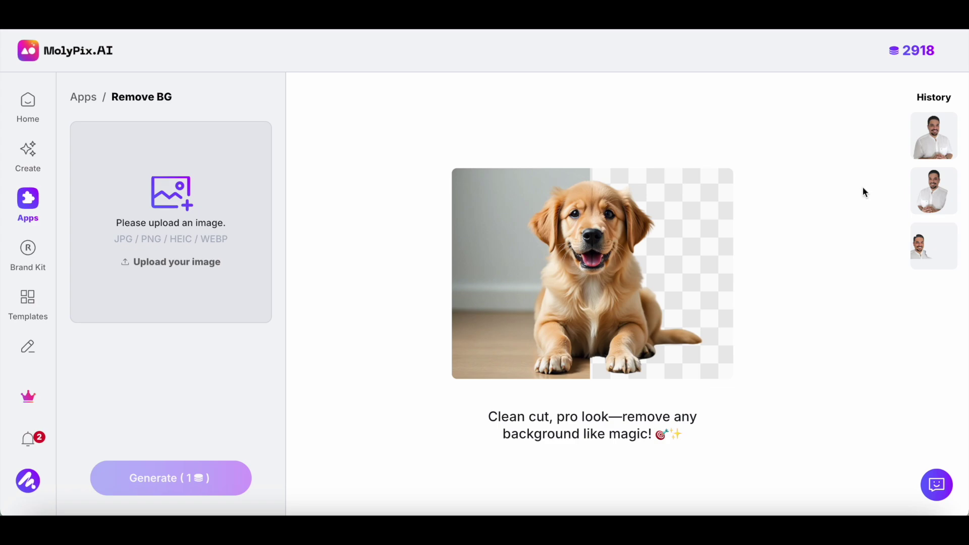
pyautogui.click(923, 156)
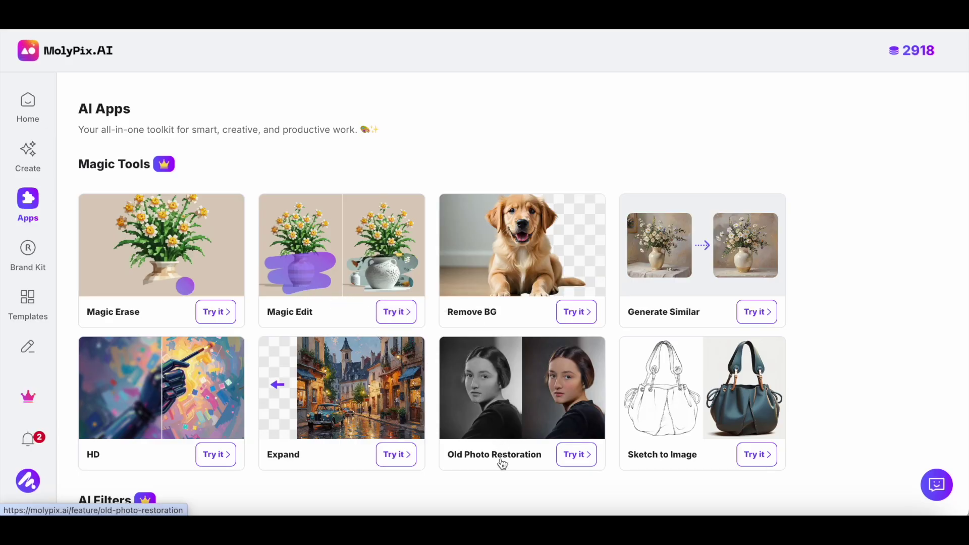
# Look through the AI Apps collection, examining the Magic Tools, AI Filters and Free Tools on offer.
pyautogui.scroll(-1, 502, 463)
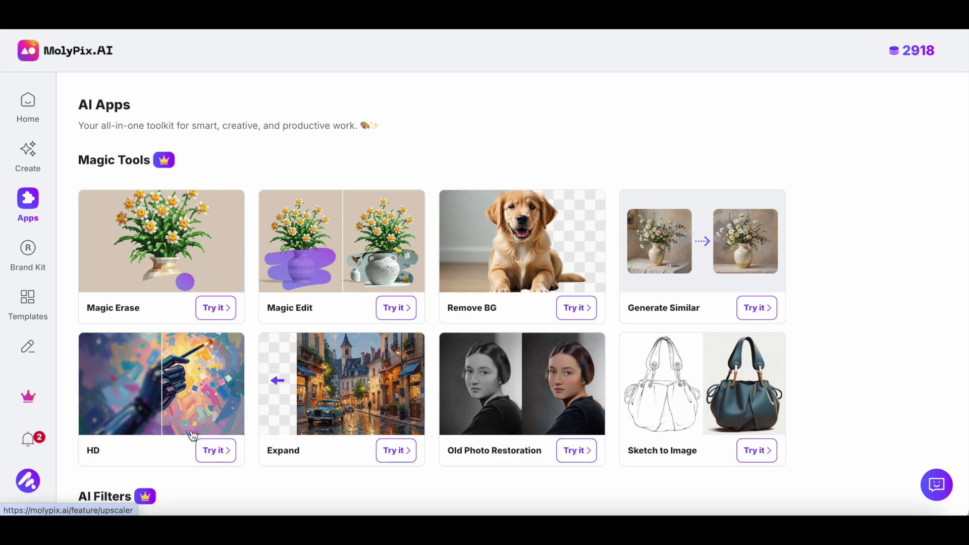
pyautogui.scroll(-1, 696, 402)
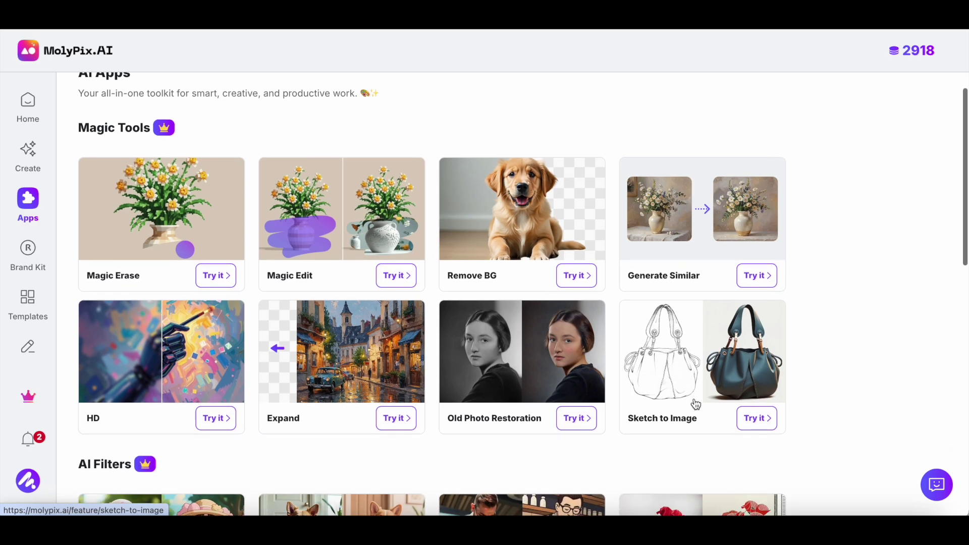
pyautogui.scroll(-4, 610, 411)
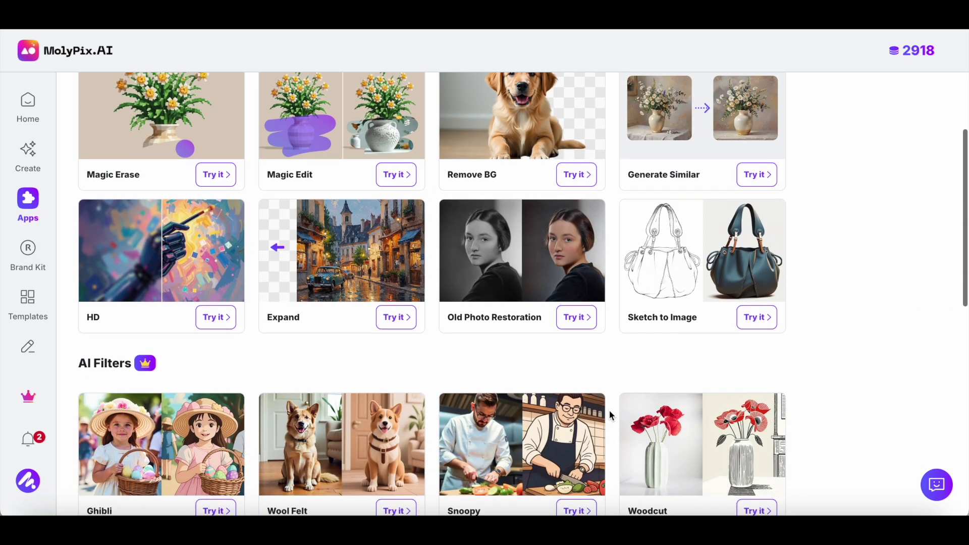
pyautogui.scroll(-1, 609, 410)
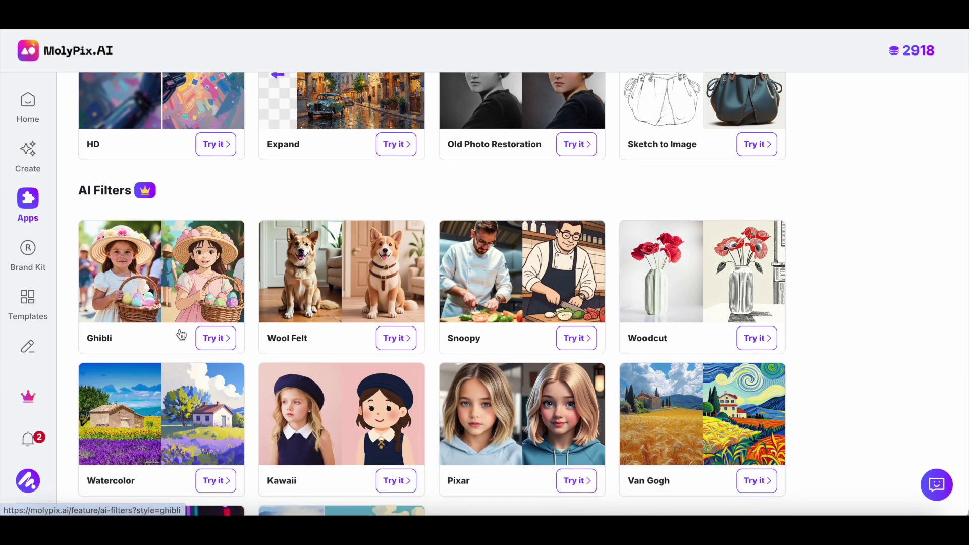
pyautogui.scroll(-1, 486, 346)
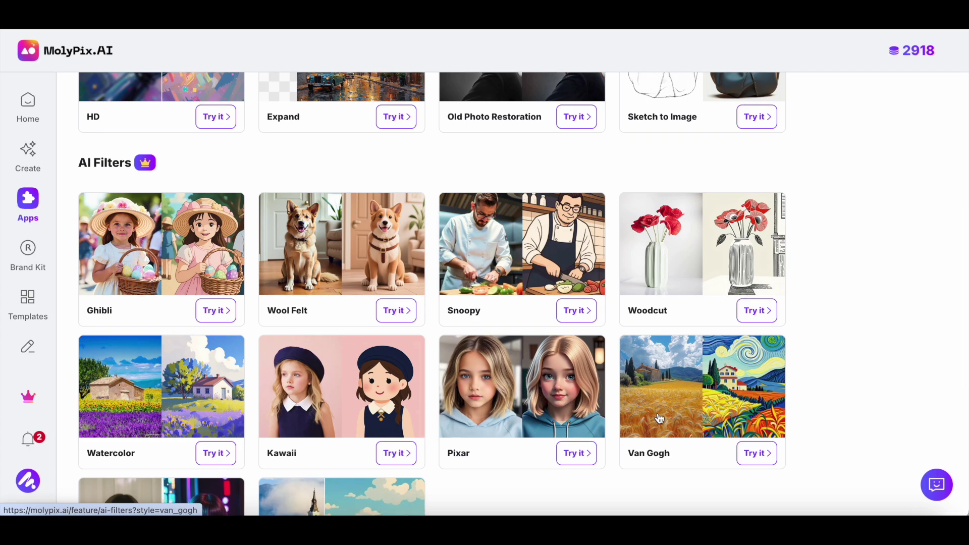
pyautogui.scroll(-3, 658, 416)
pyautogui.scroll(-2, 657, 413)
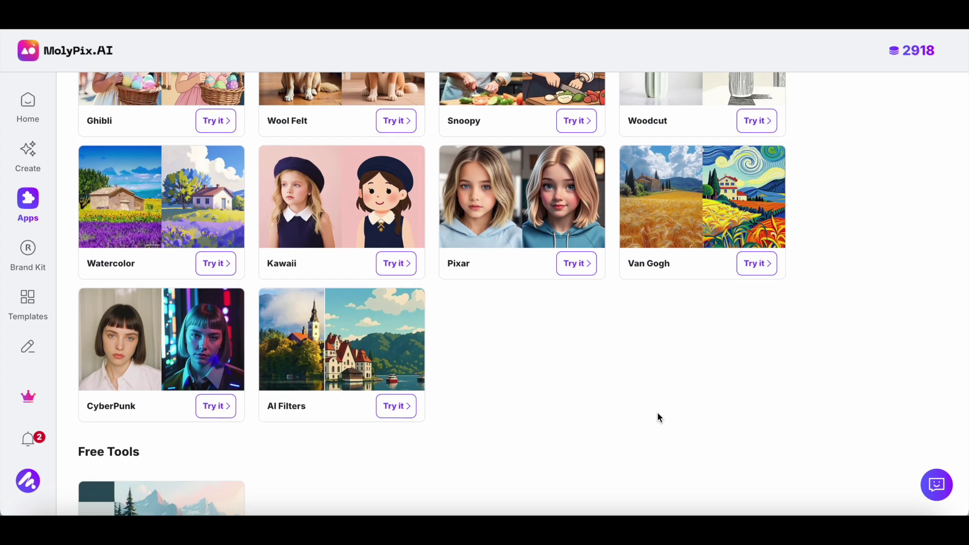
pyautogui.scroll(2, 657, 413)
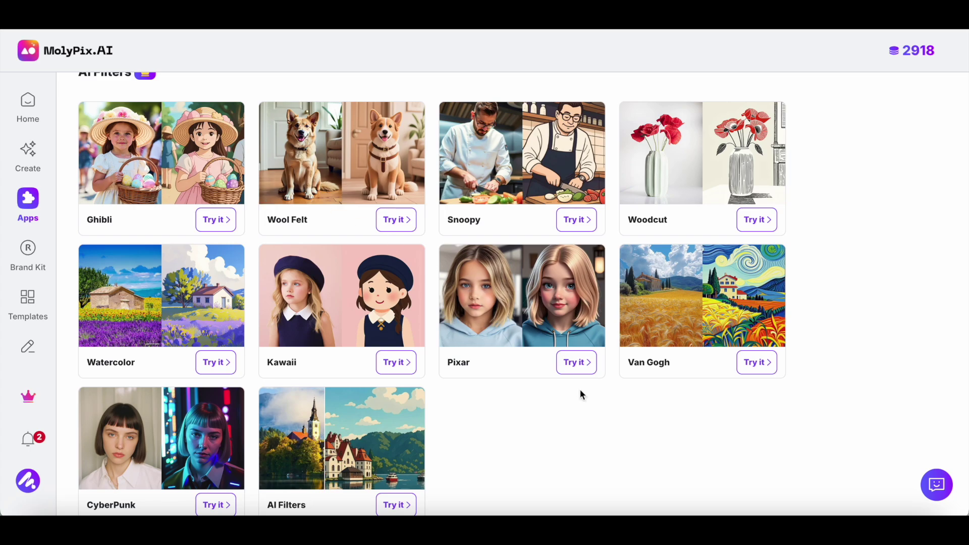
pyautogui.scroll(7, 592, 404)
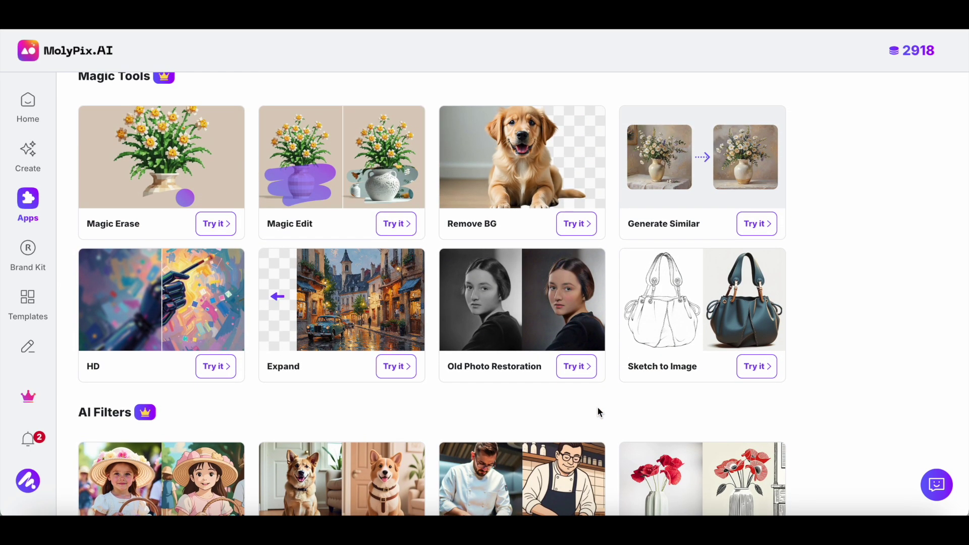
# Switch to MolyPix.AI's AppSumo deal page, compare the credits and features of the three license tiers, and return to the deal overview.
pyautogui.scroll(-8, 598, 412)
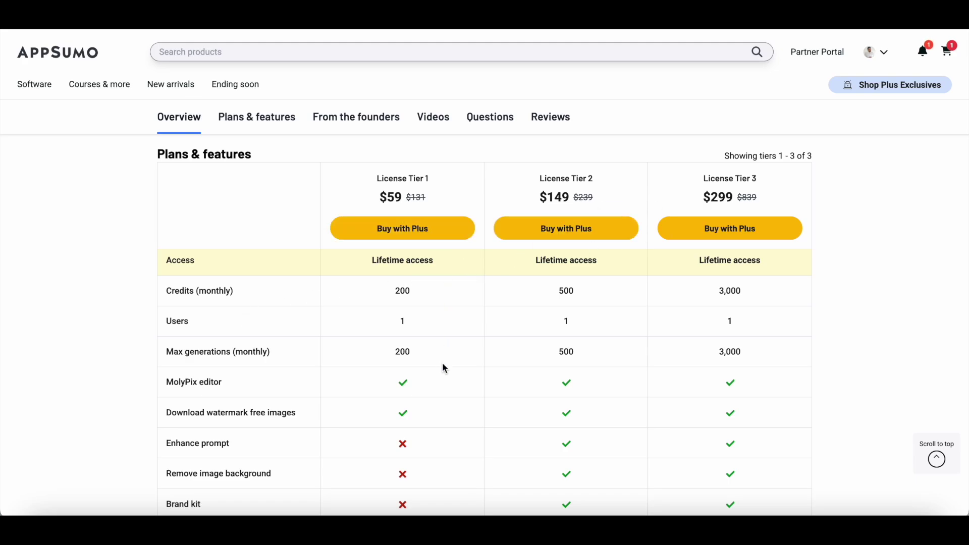
pyautogui.scroll(-2, 442, 364)
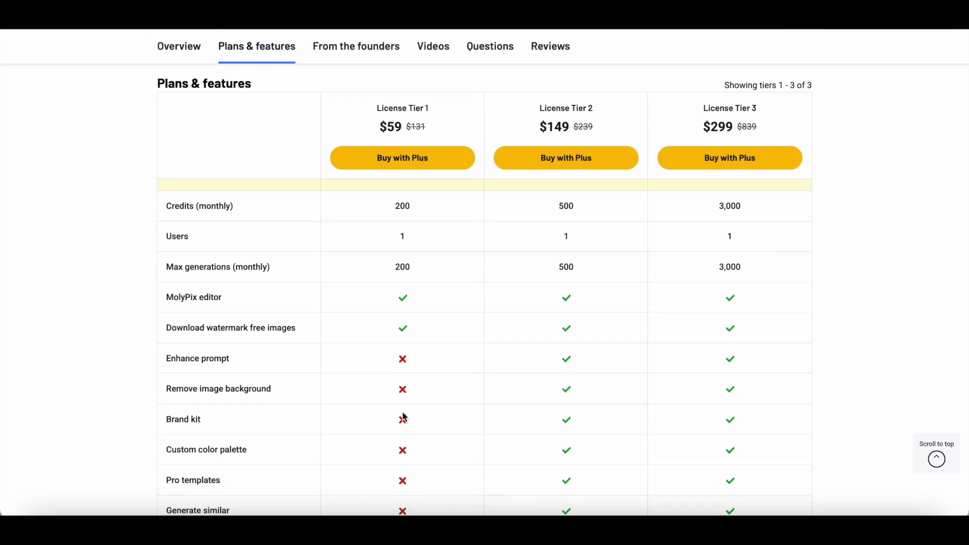
pyautogui.scroll(-2, 402, 364)
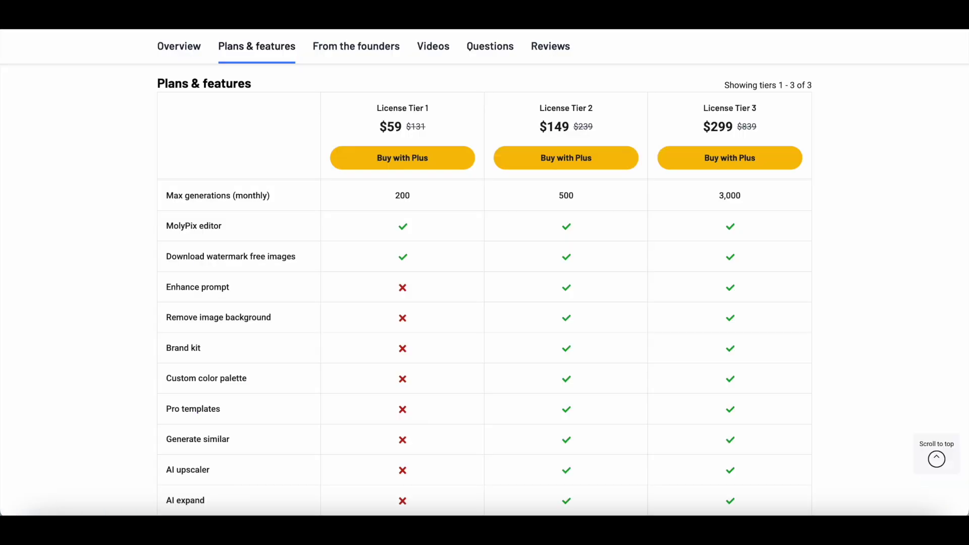
pyautogui.scroll(4, 558, 258)
pyautogui.scroll(1, 557, 259)
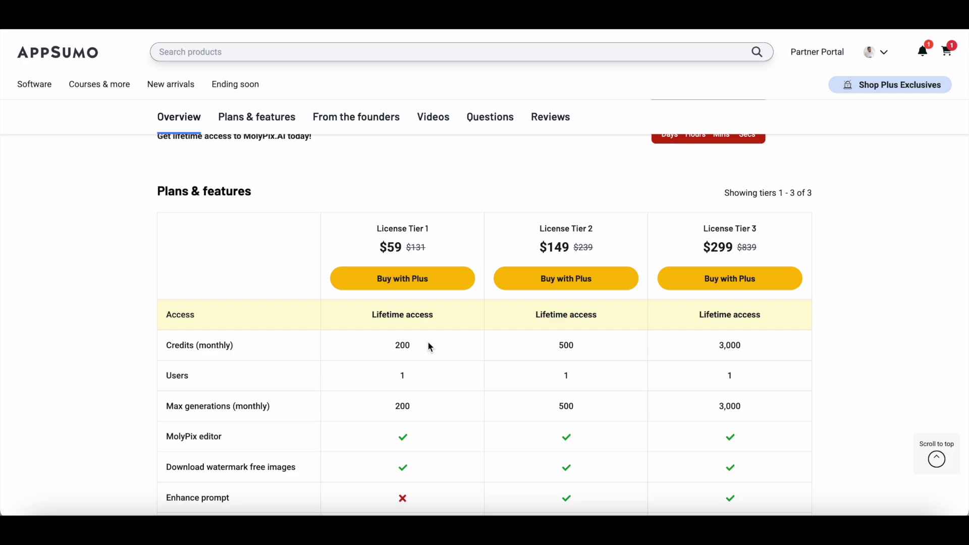
pyautogui.scroll(10, 428, 342)
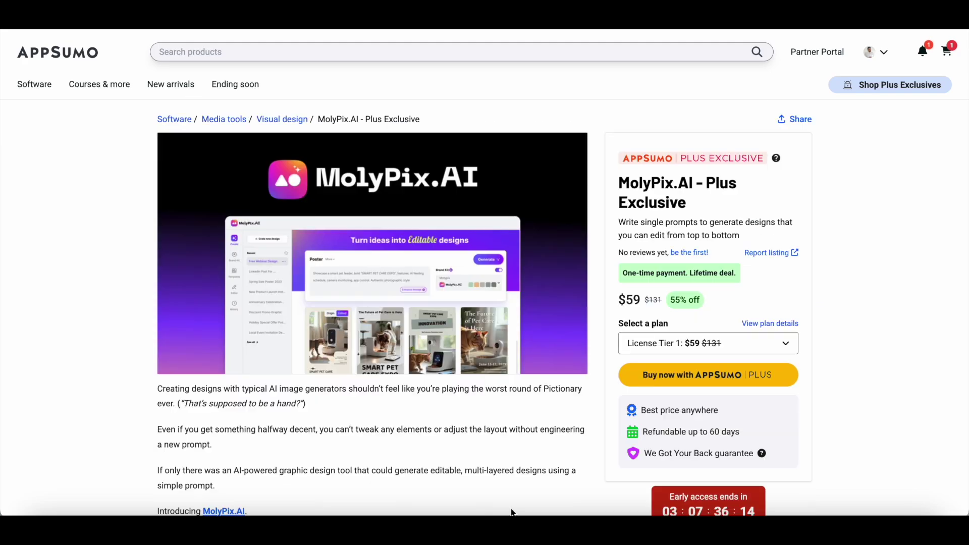